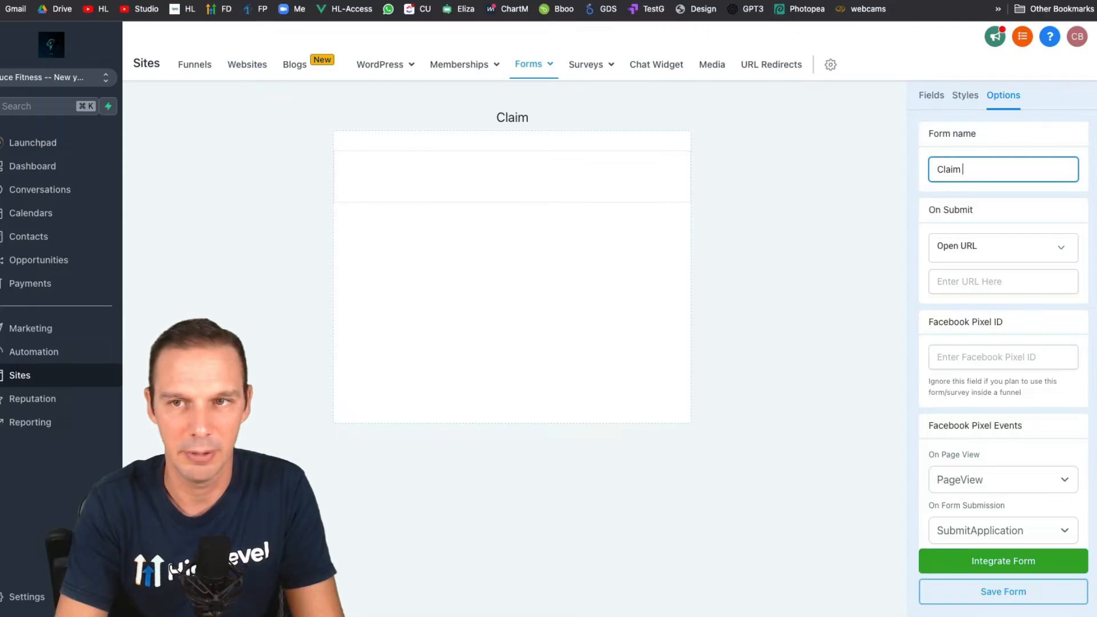
- Add Full Name, Email and Phone fields and a submit button to the form
left_click(932, 98)
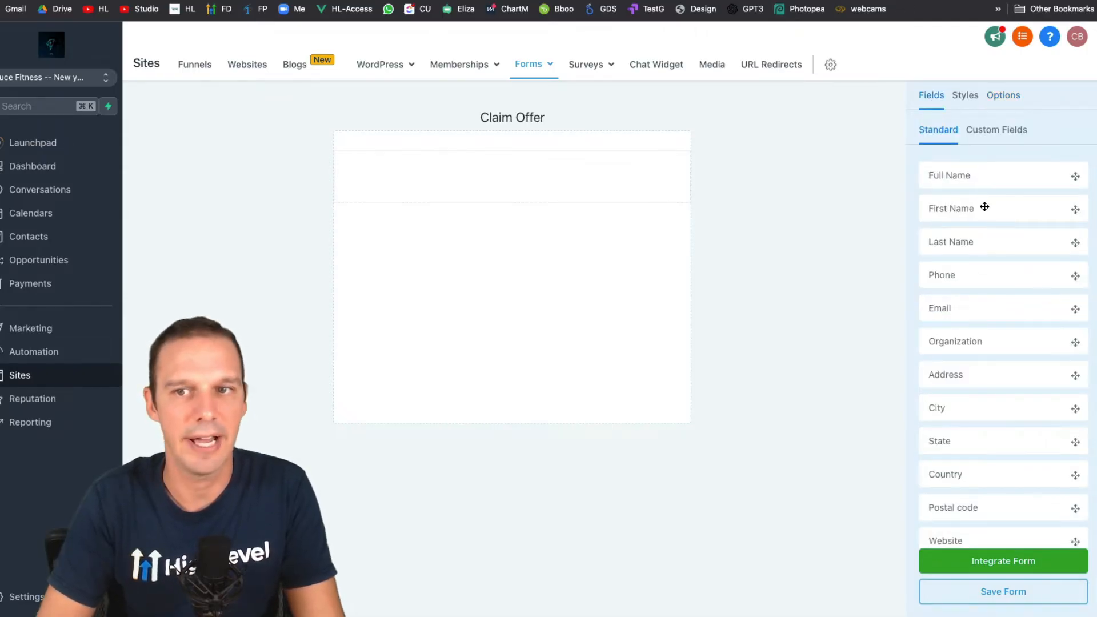
left_click_drag(988, 179, 604, 186)
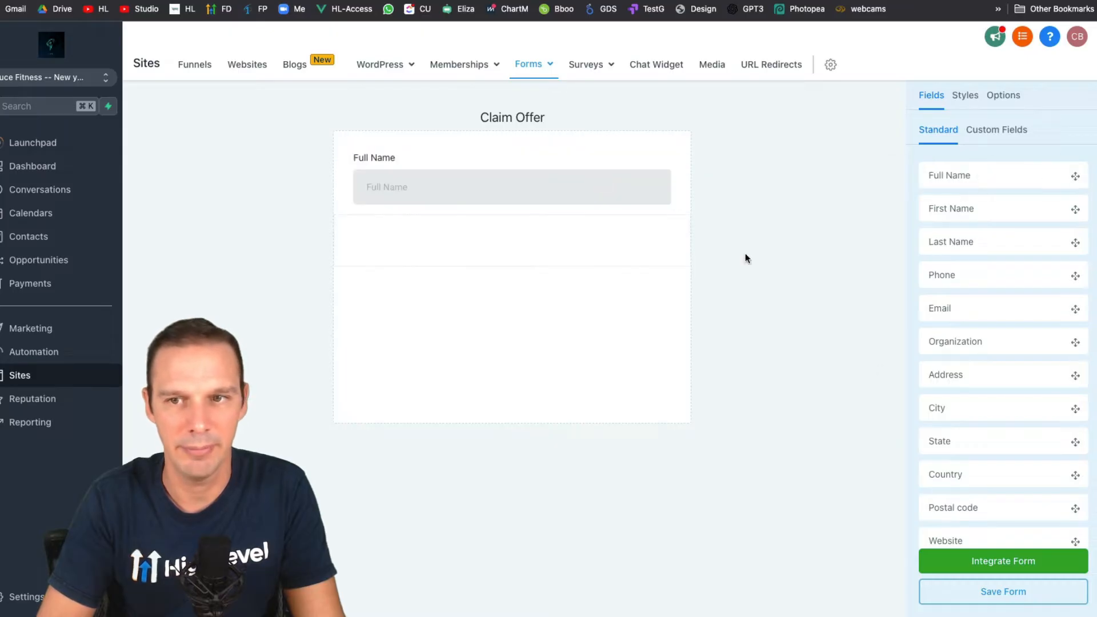
left_click_drag(992, 315, 594, 260)
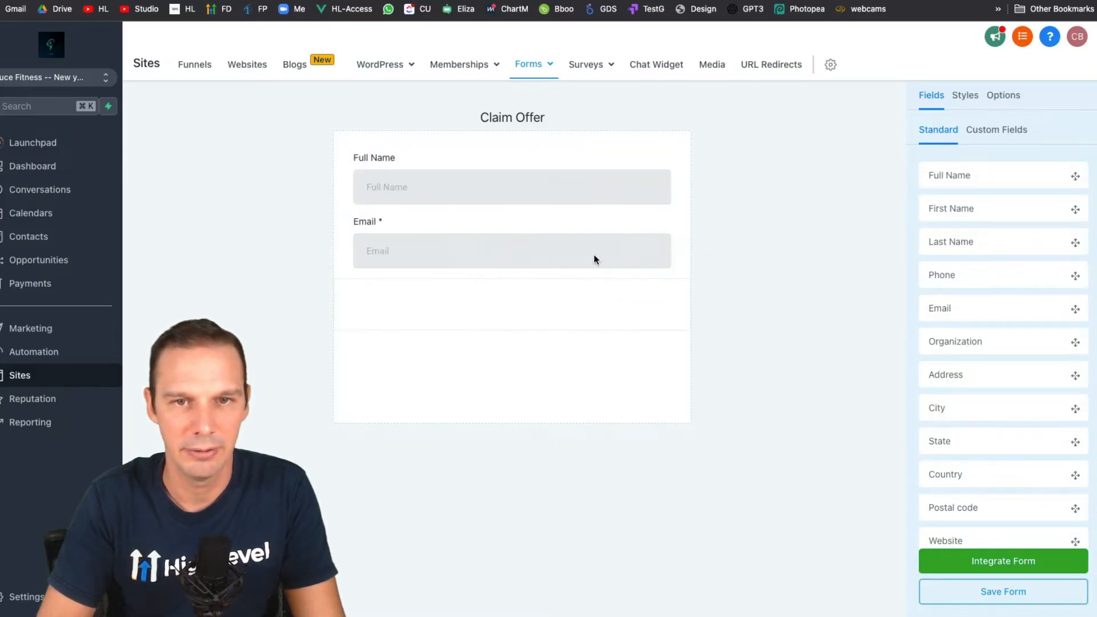
left_click_drag(938, 275, 505, 291)
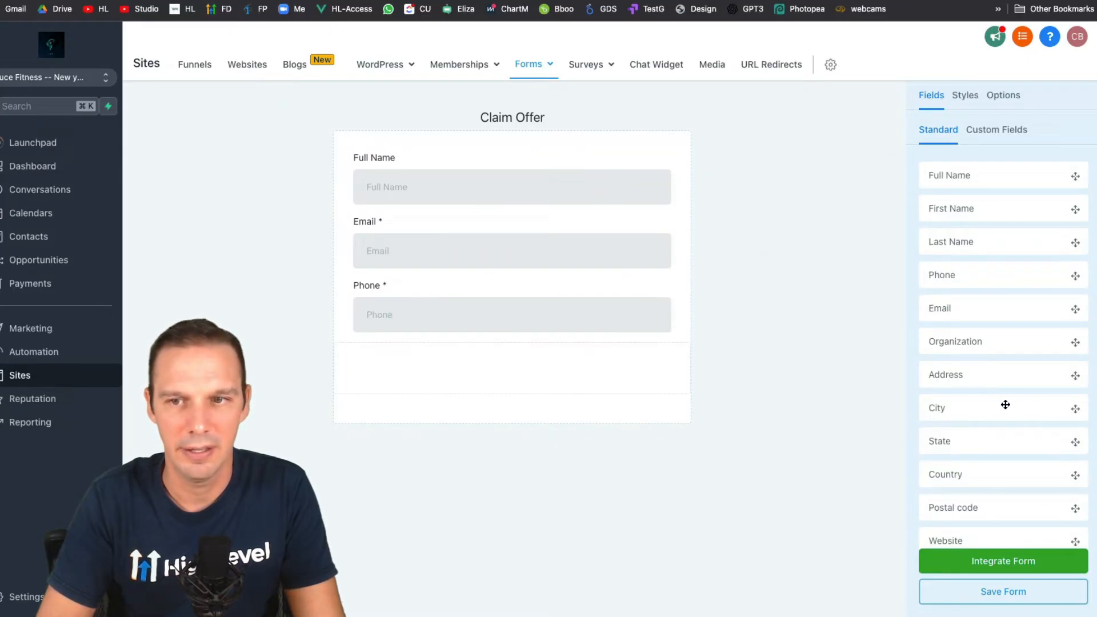
scroll(1005, 404, "down", 5)
left_click_drag(981, 505, 526, 364)
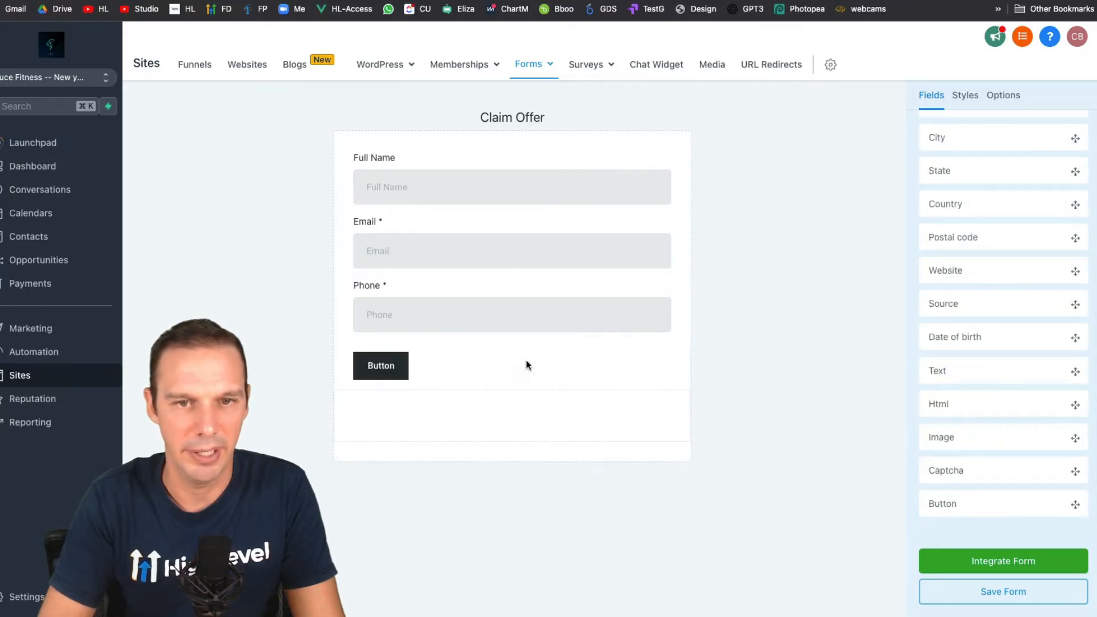
- Label the button 'Claim Offer', make it full width, and add a Text heading above Full Name
left_click(384, 372)
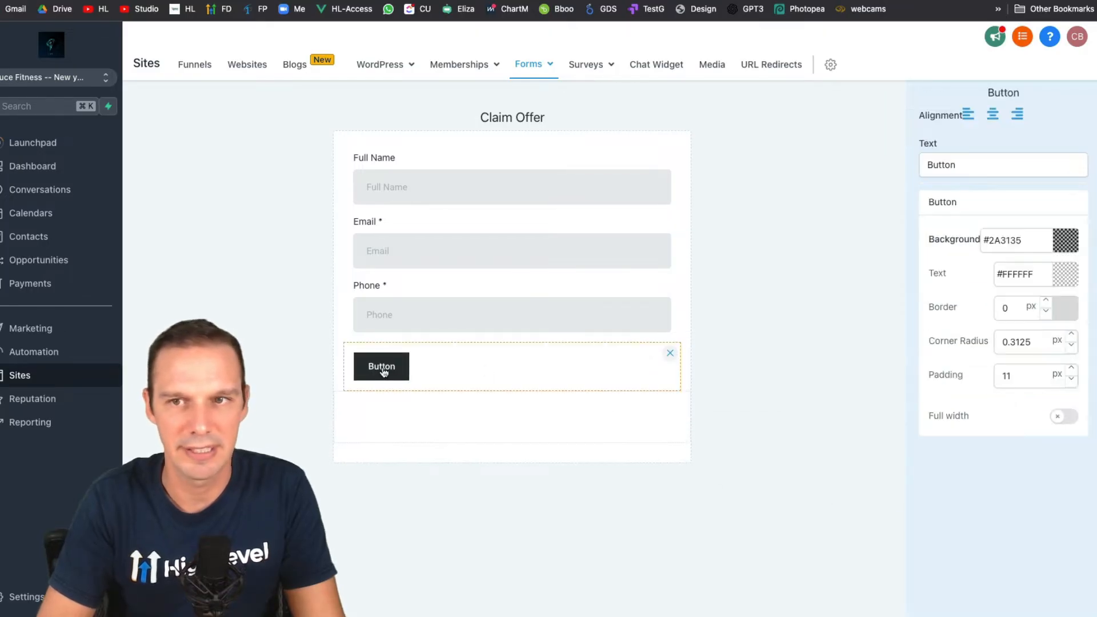
double_click(944, 166)
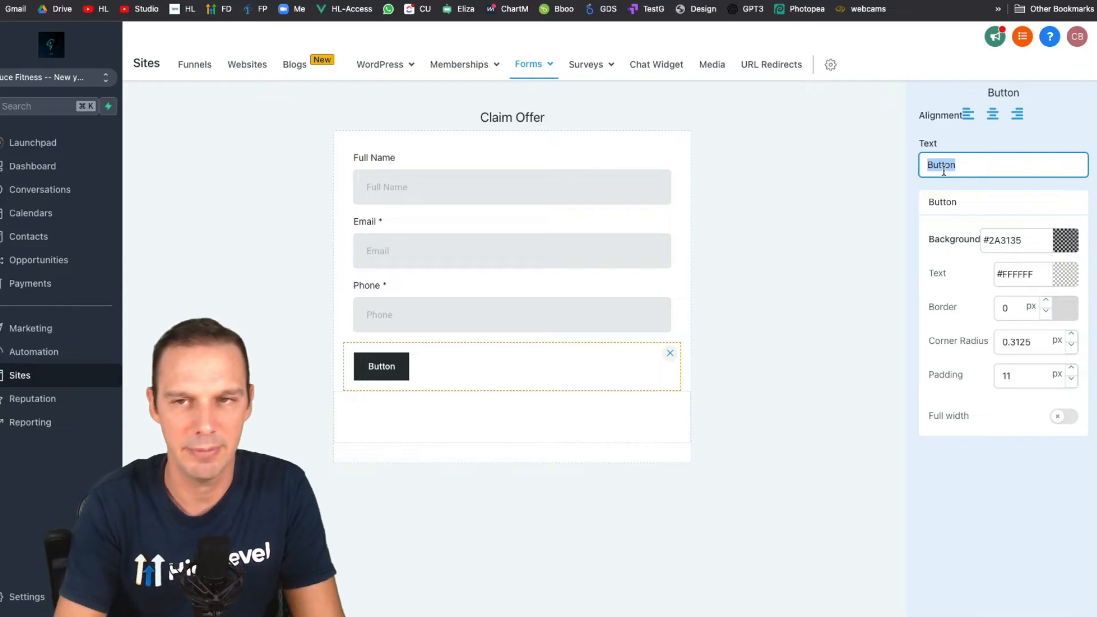
type("Claim")
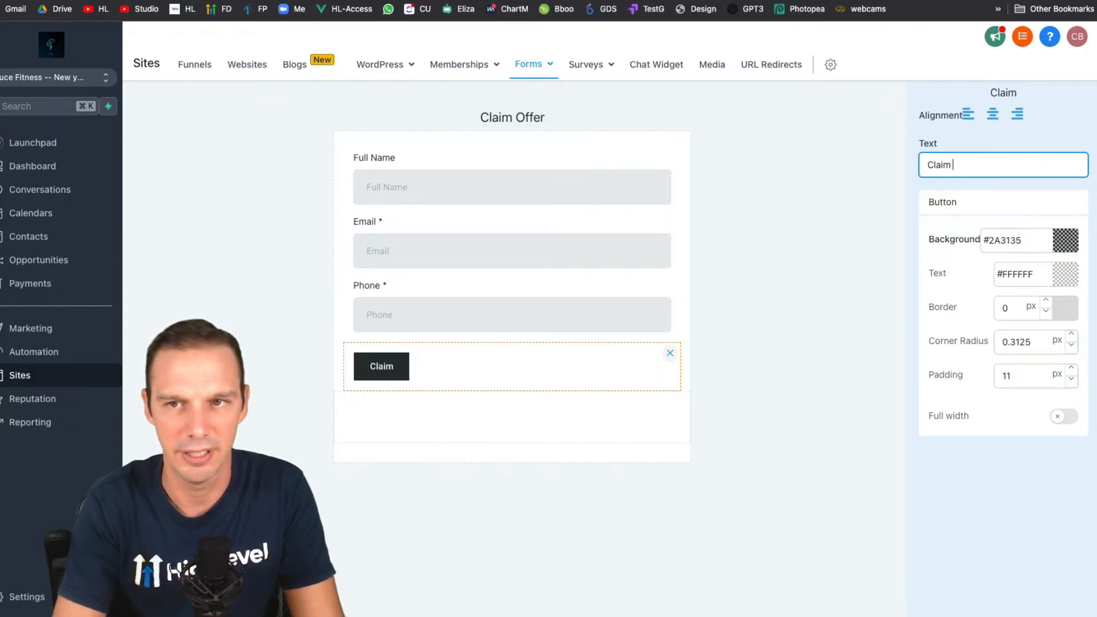
type(" Offer")
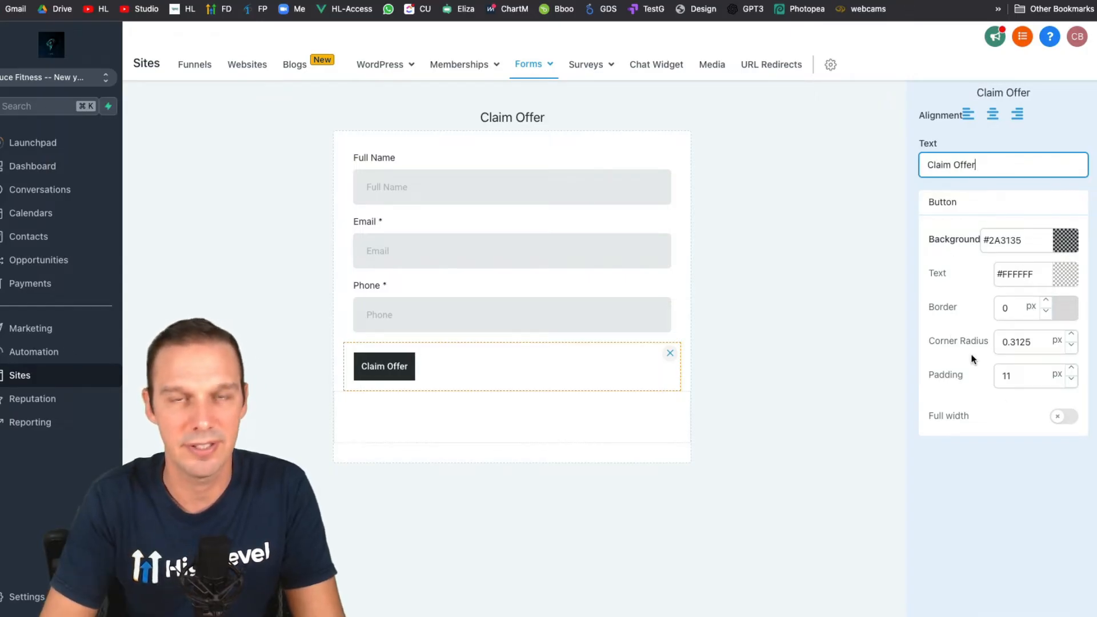
left_click(1065, 418)
left_click(826, 382)
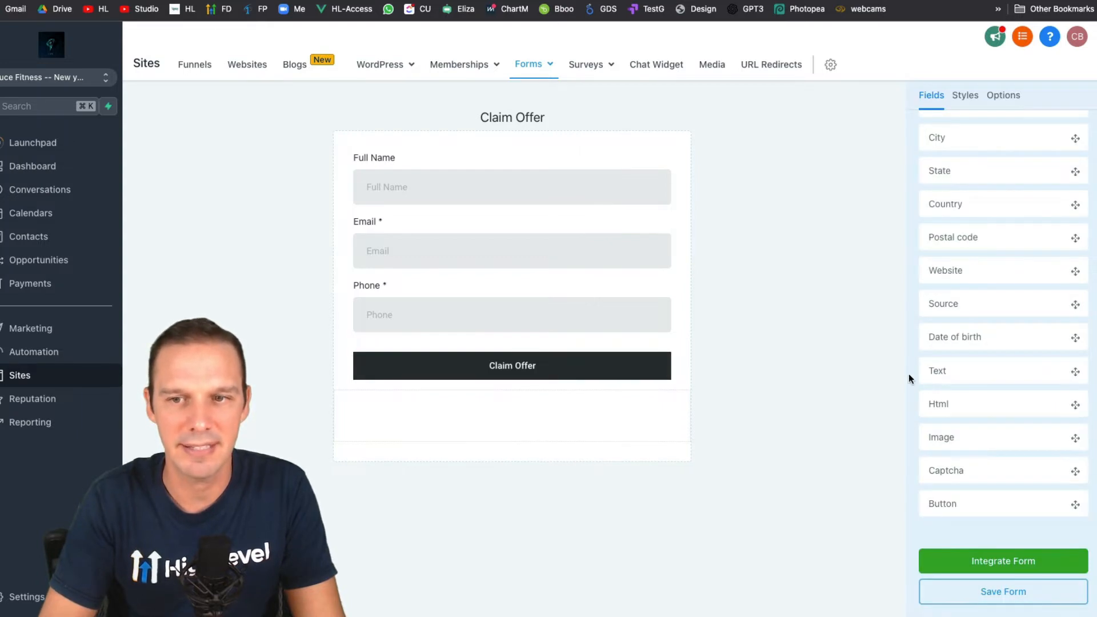
left_click_drag(976, 372, 492, 189)
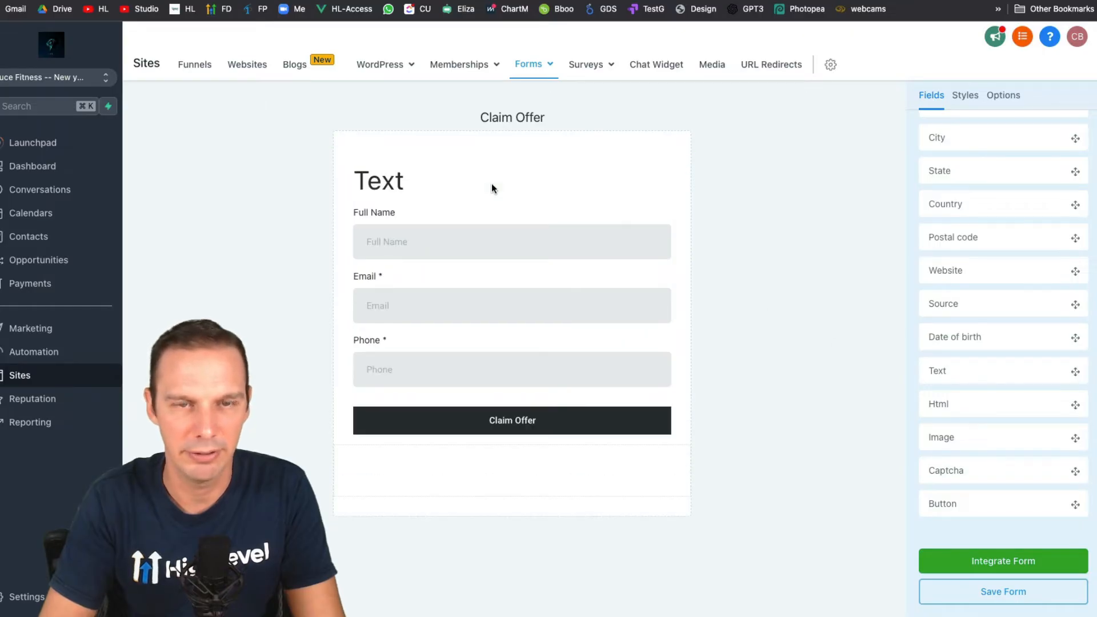
- Change the heading text to 'Claim Our Awesome Offer!'
left_click(387, 183)
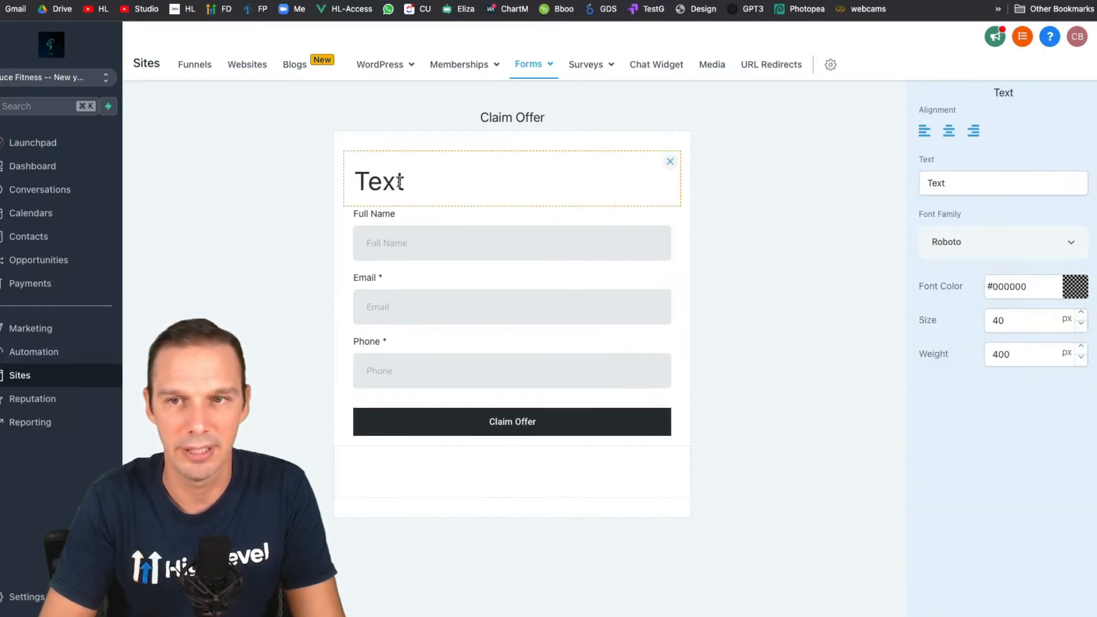
double_click(962, 180)
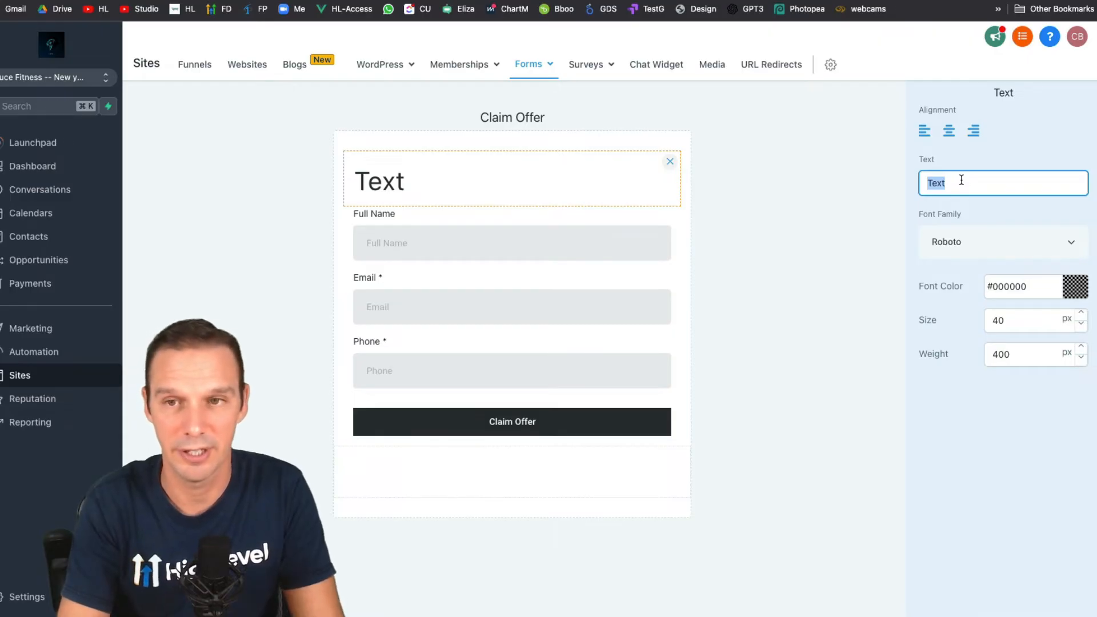
type("Claim Our Awesome Offer!")
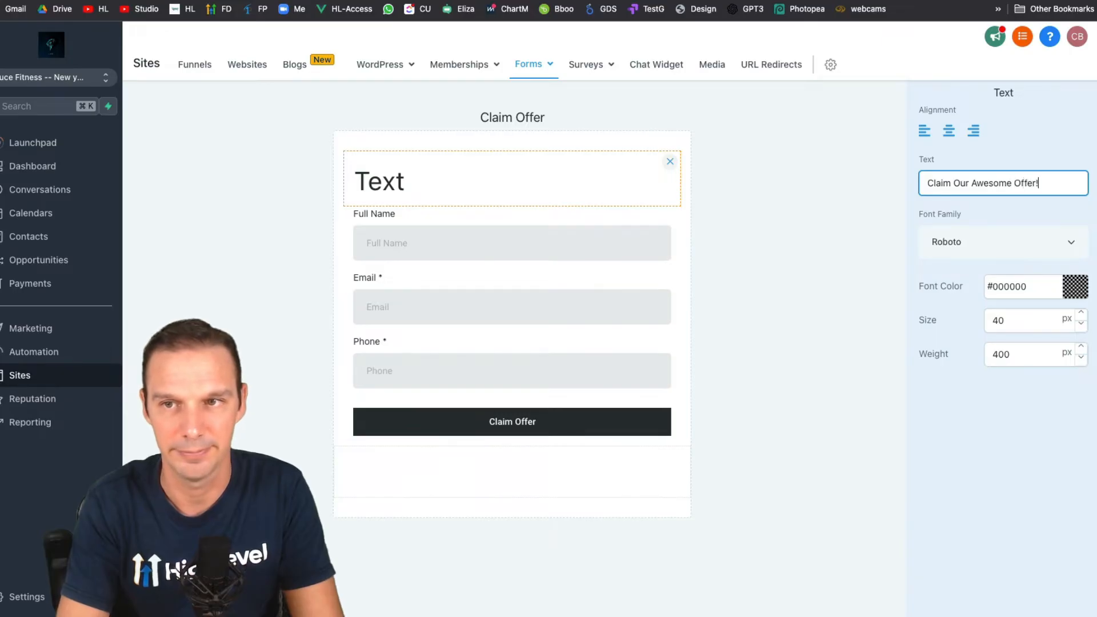
left_click(987, 211)
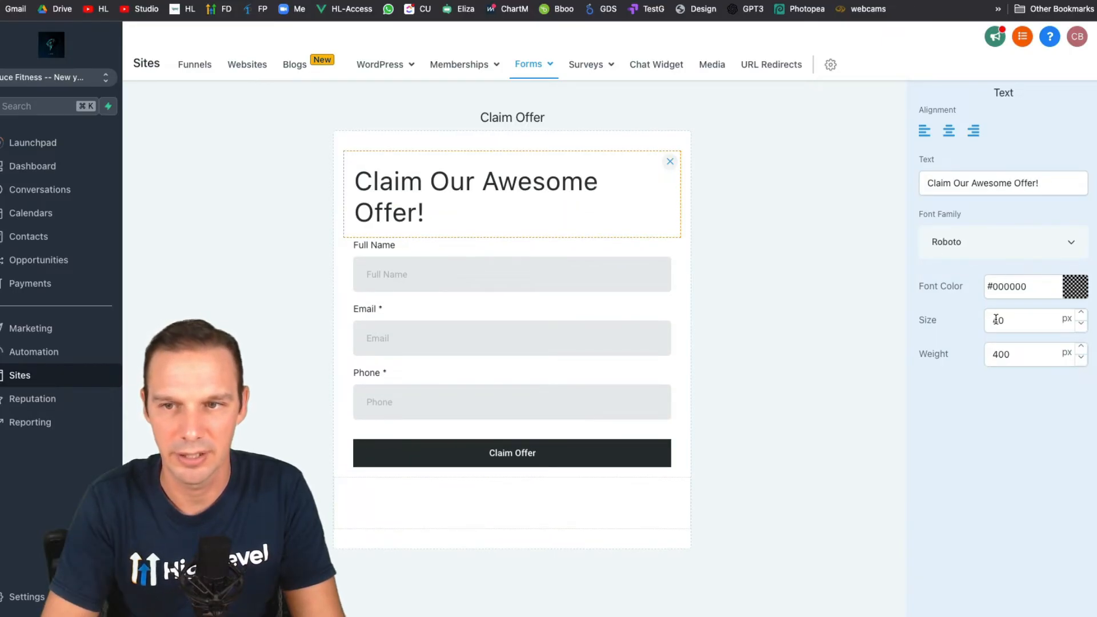
- Set the heading size to 30px and center it
left_click_drag(995, 319, 992, 318)
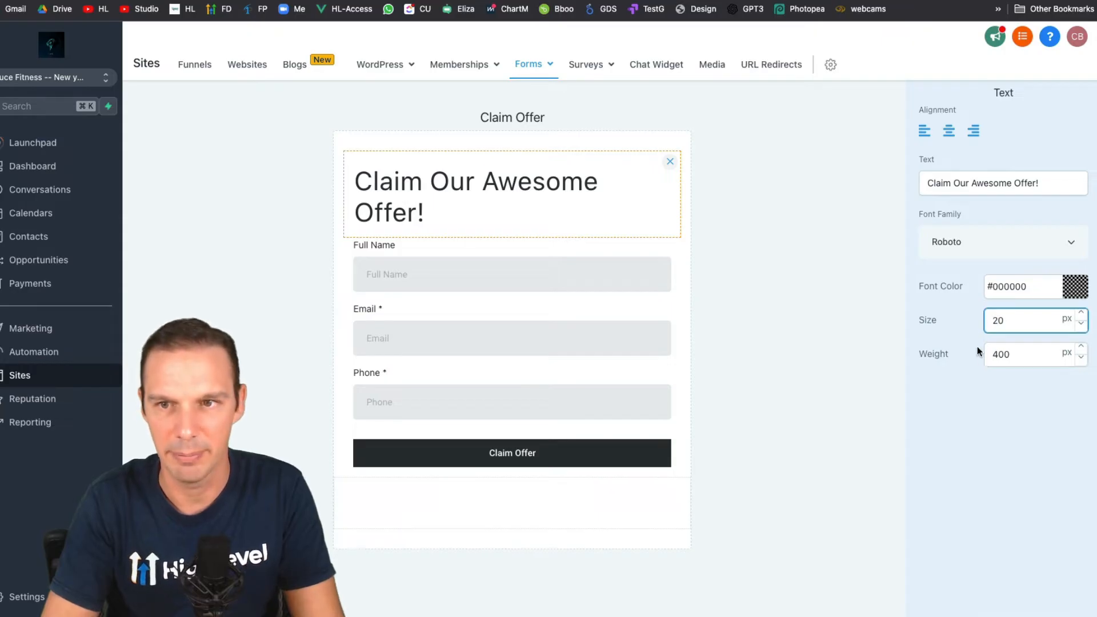
type("2")
left_click(986, 387)
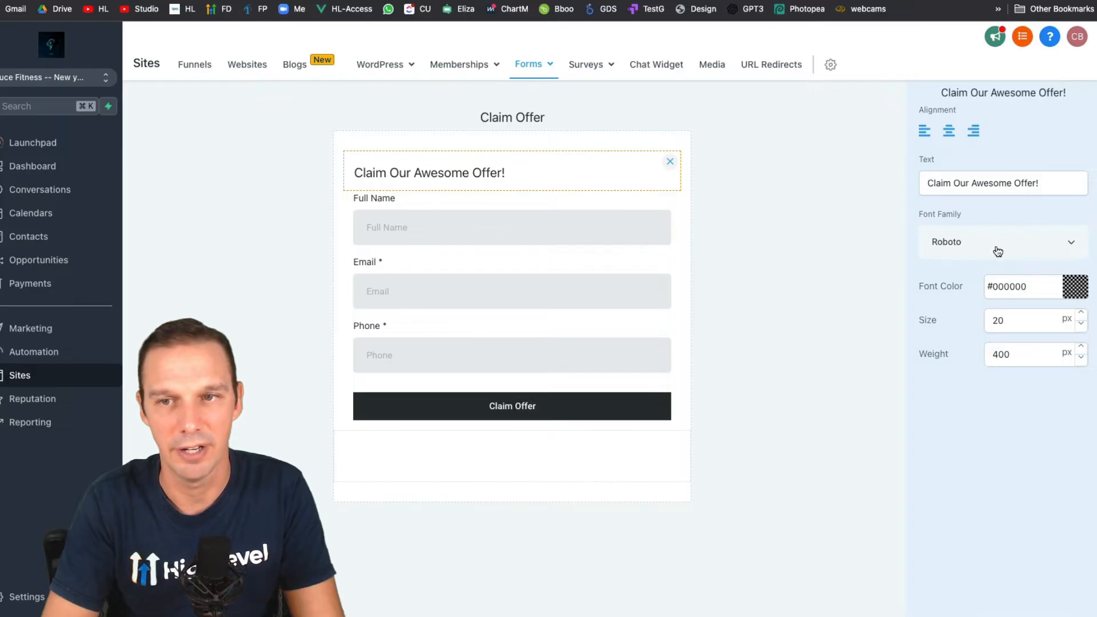
left_click_drag(998, 317, 980, 321)
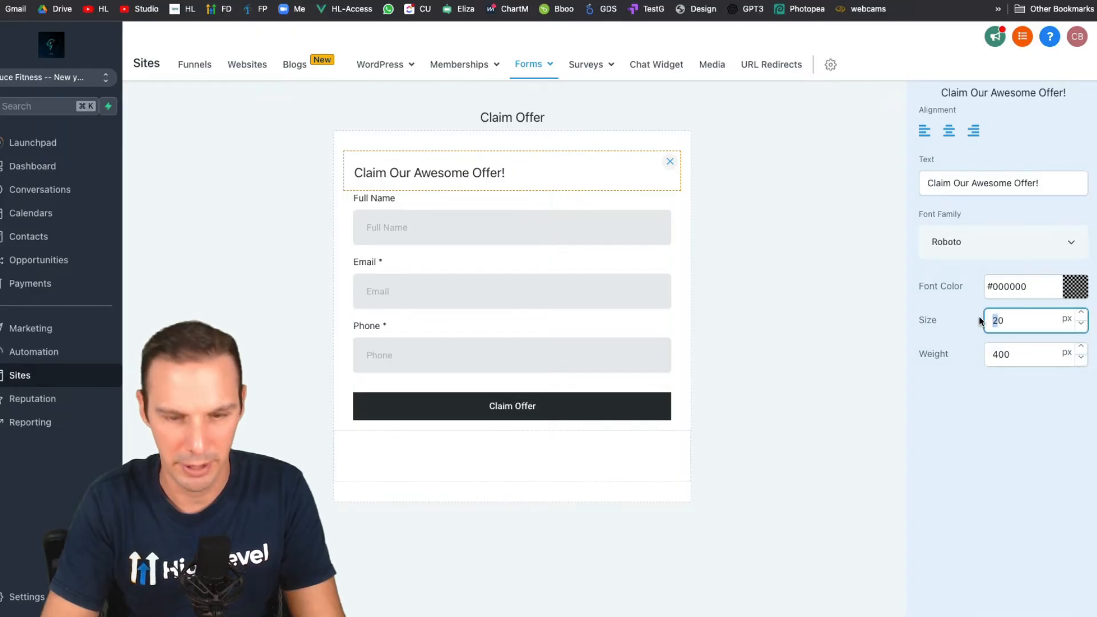
type("3")
left_click(949, 135)
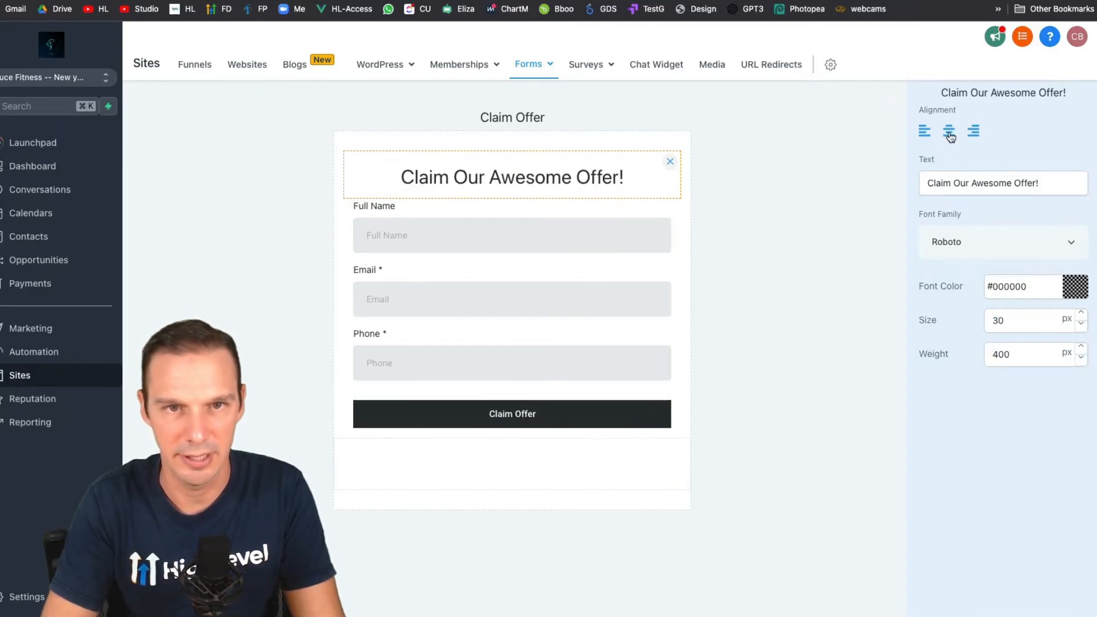
left_click(745, 298)
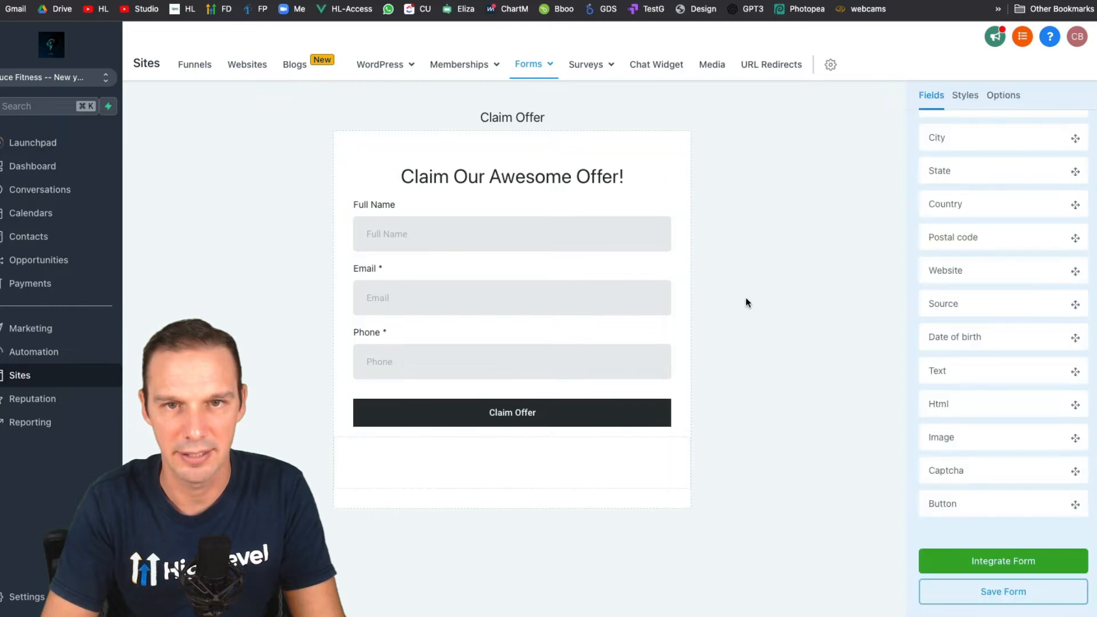
- Save the Claim Offer form and open the Marketing Agency Theme Template website
left_click(984, 592)
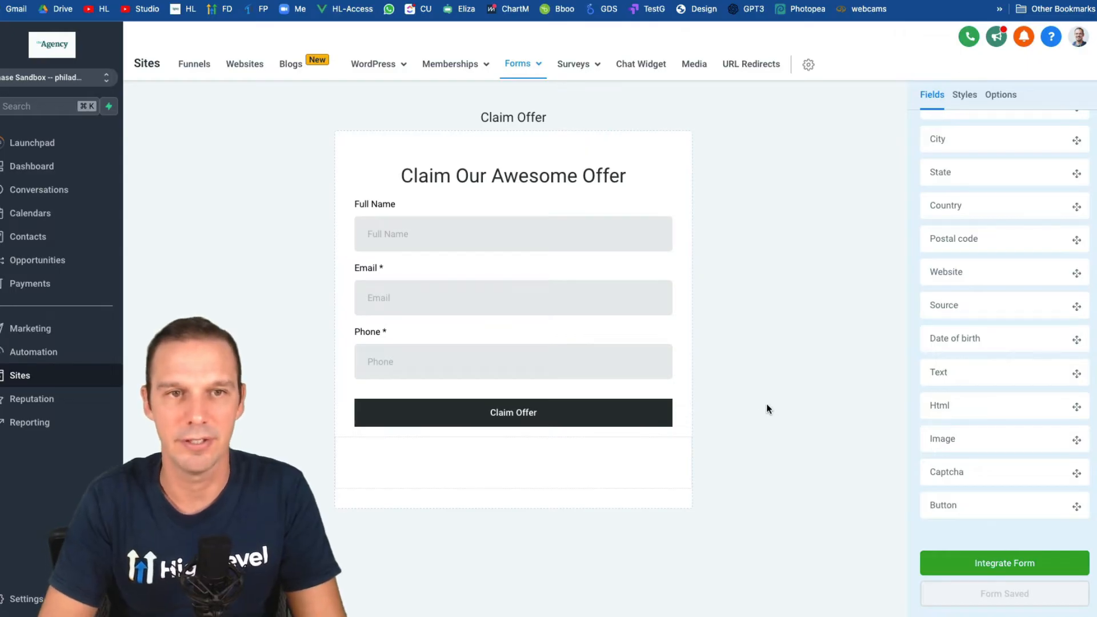
left_click(246, 65)
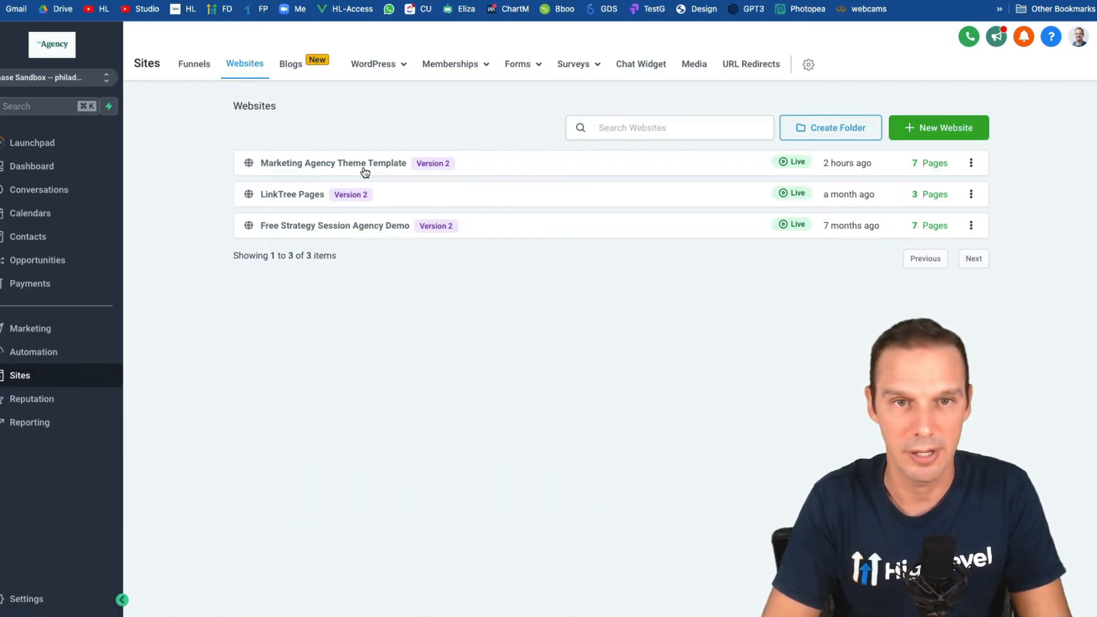
left_click(364, 169)
- Edit the Home Page in the page builder and start a new row in its popup
mouse_move(179, 357)
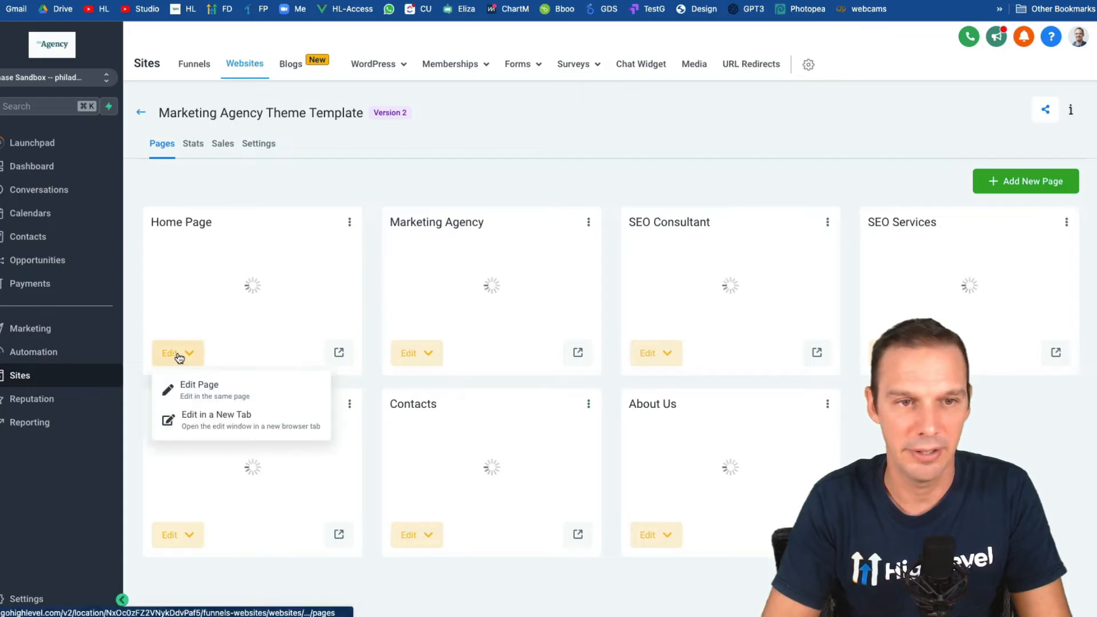
left_click(204, 391)
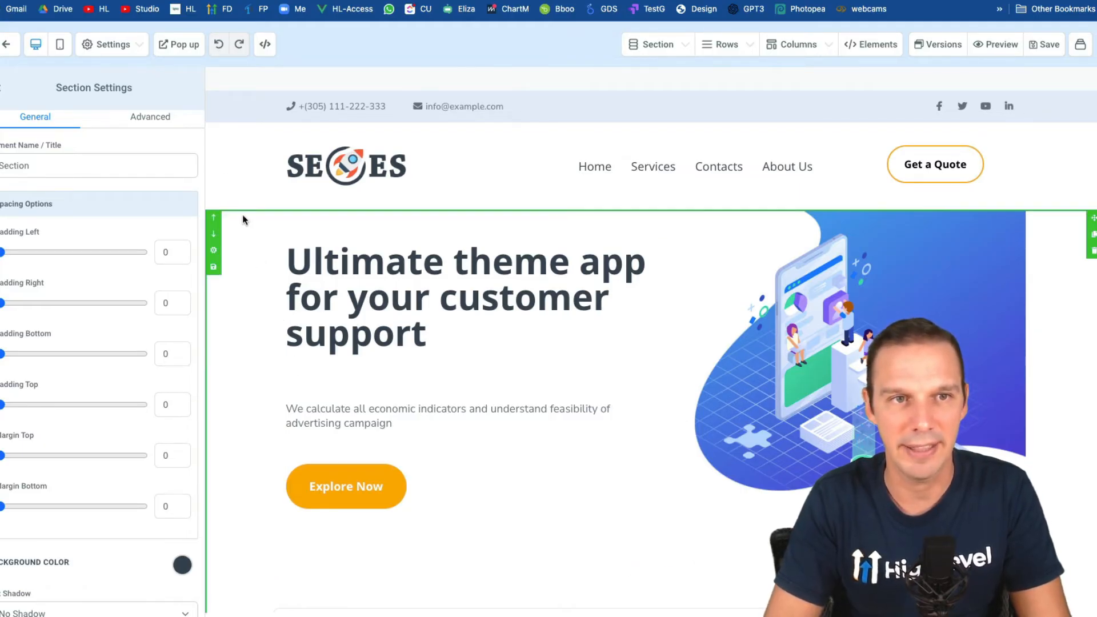
left_click(179, 52)
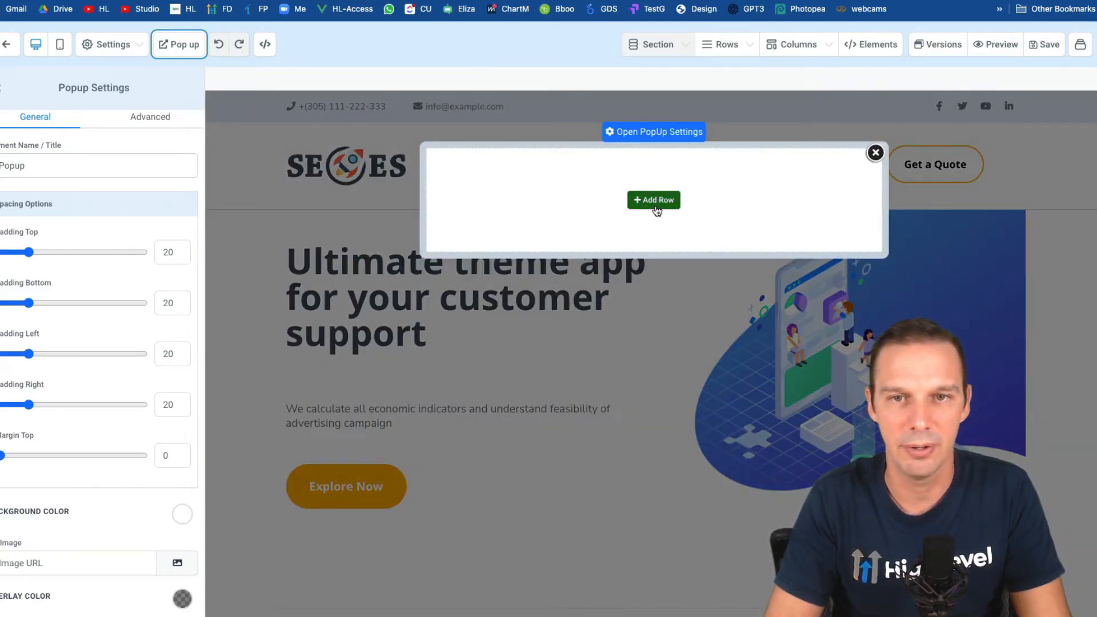
left_click(677, 201)
- Add a 1 Column row to the popup containing a Form element set to Claim Offer
left_click(931, 150)
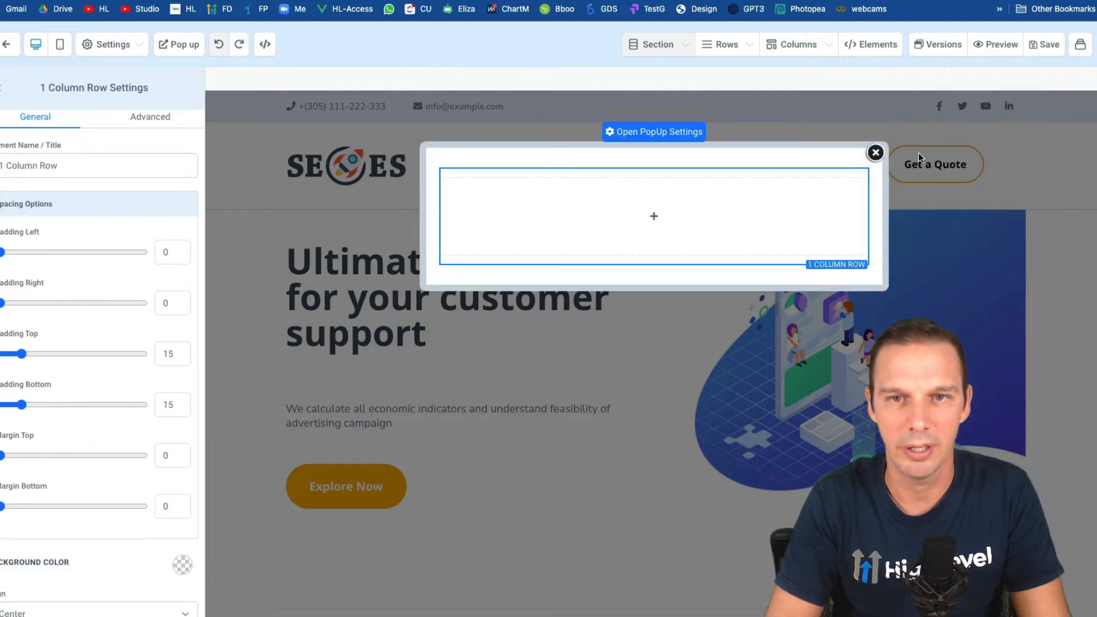
left_click(648, 217)
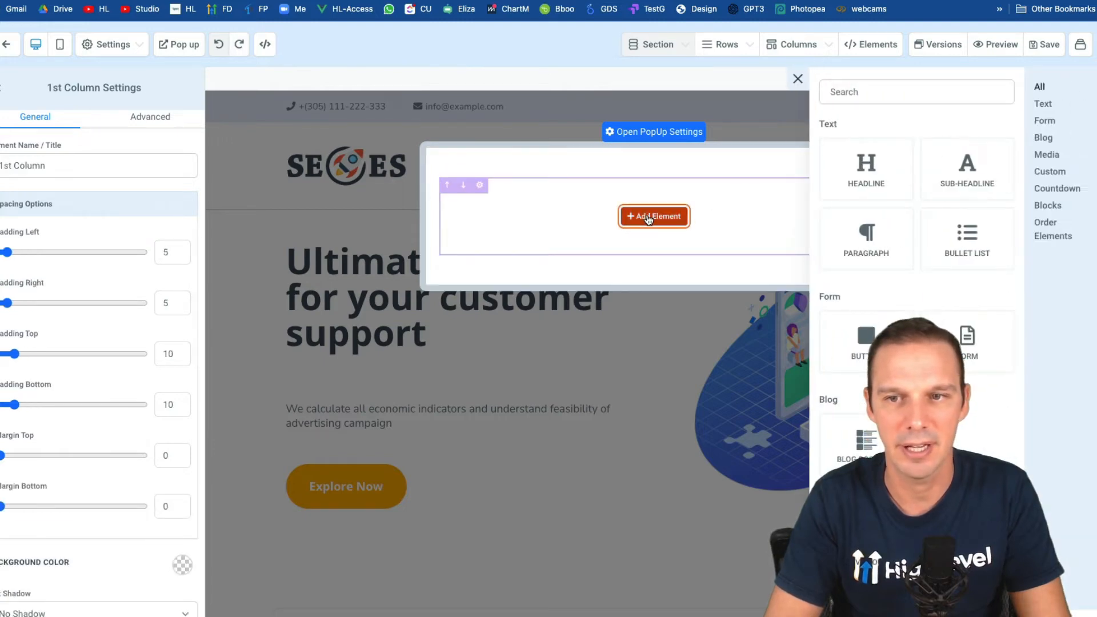
left_click(967, 340)
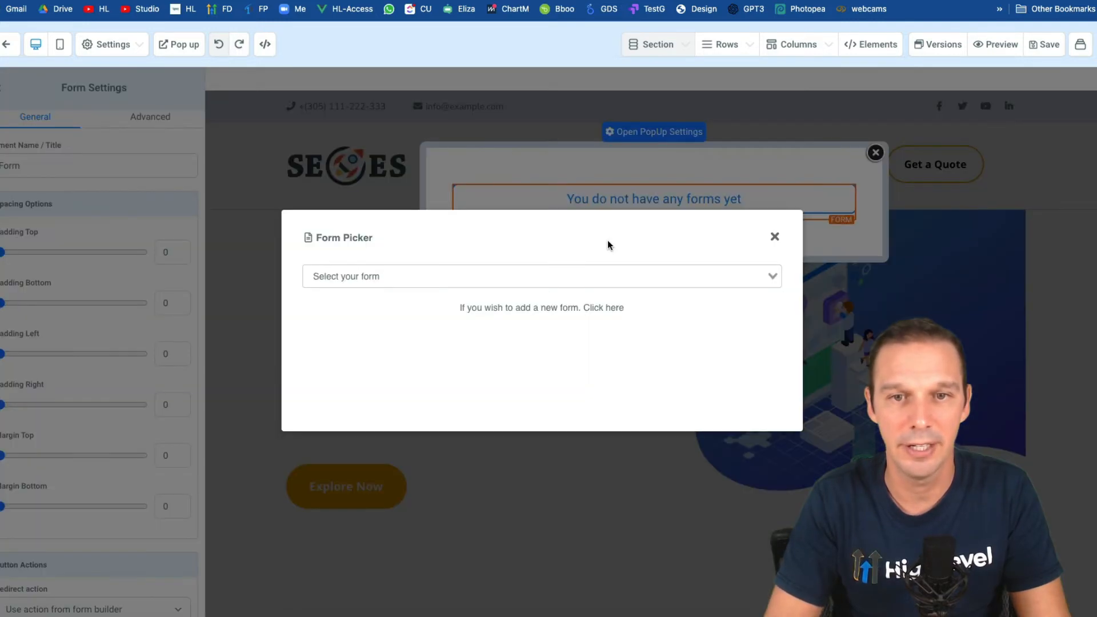
left_click(487, 276)
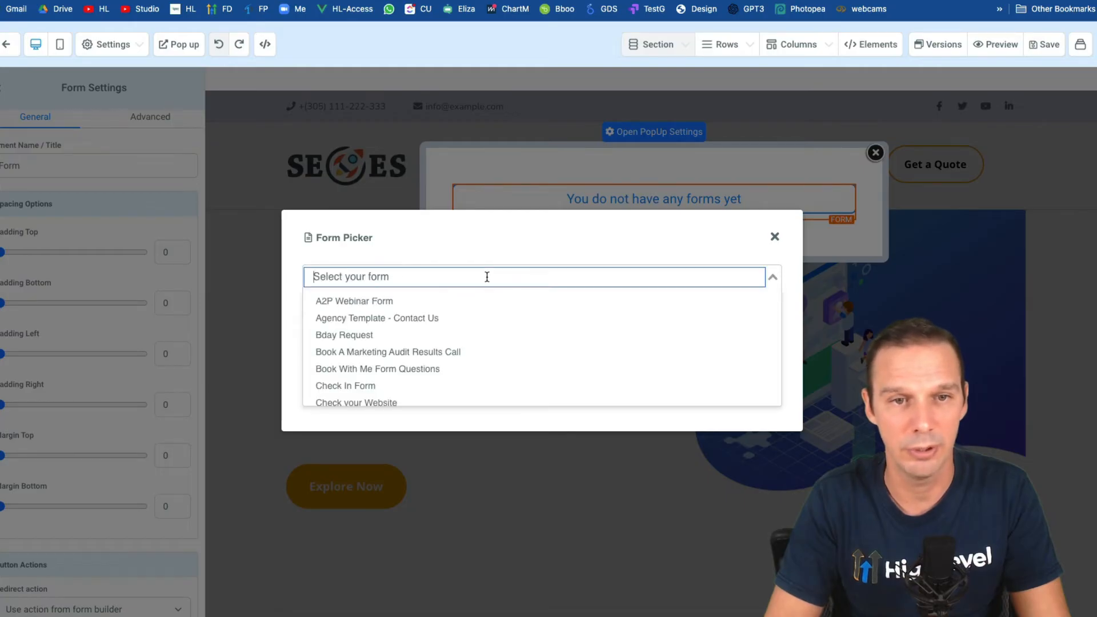
type("claim")
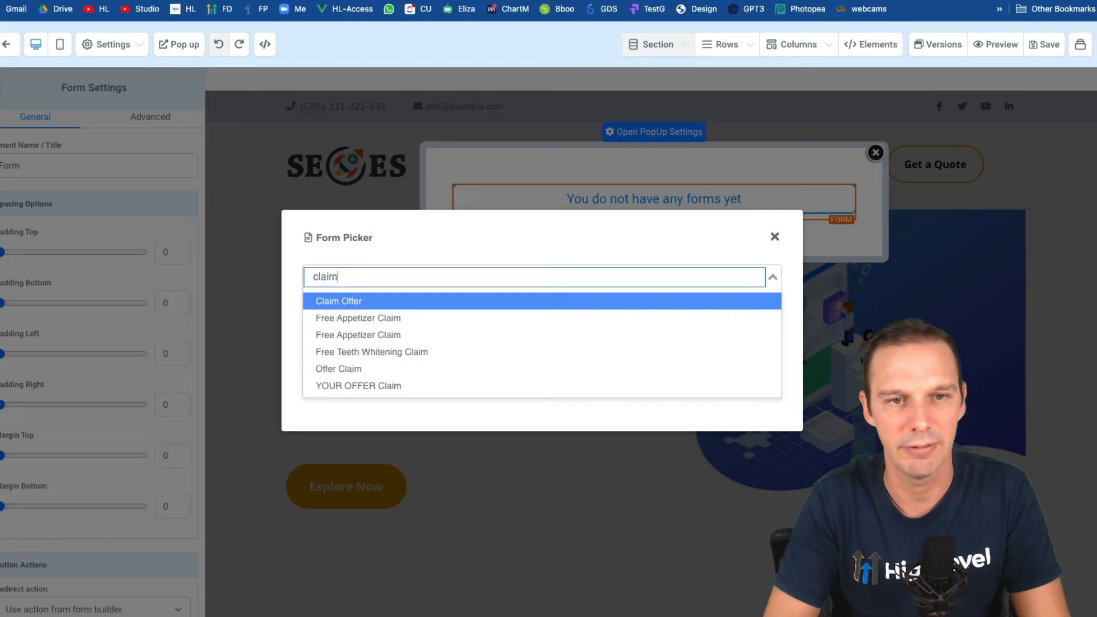
left_click(339, 301)
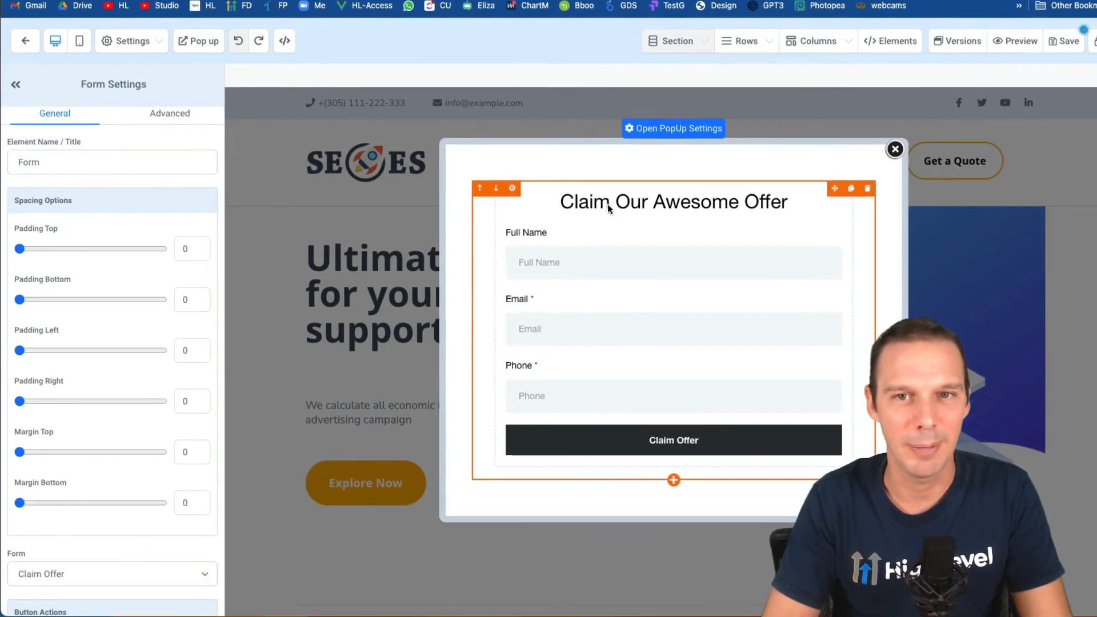
- Show the Popup Settings panel down to the Medium width and Show Popup on exit options
left_click(683, 130)
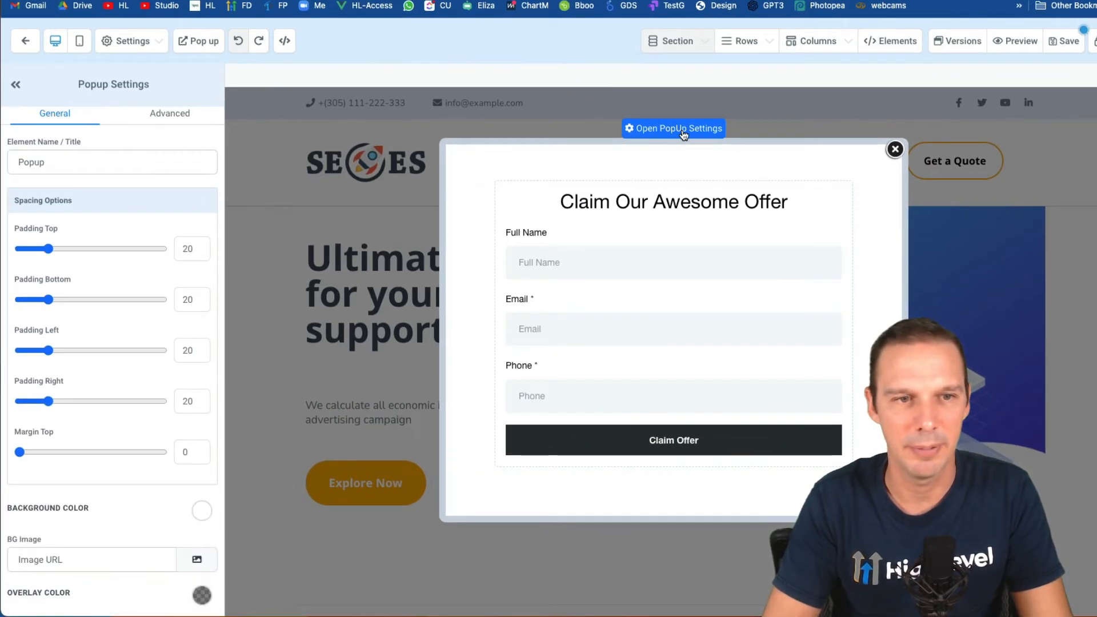
scroll(88, 363, "down", 3)
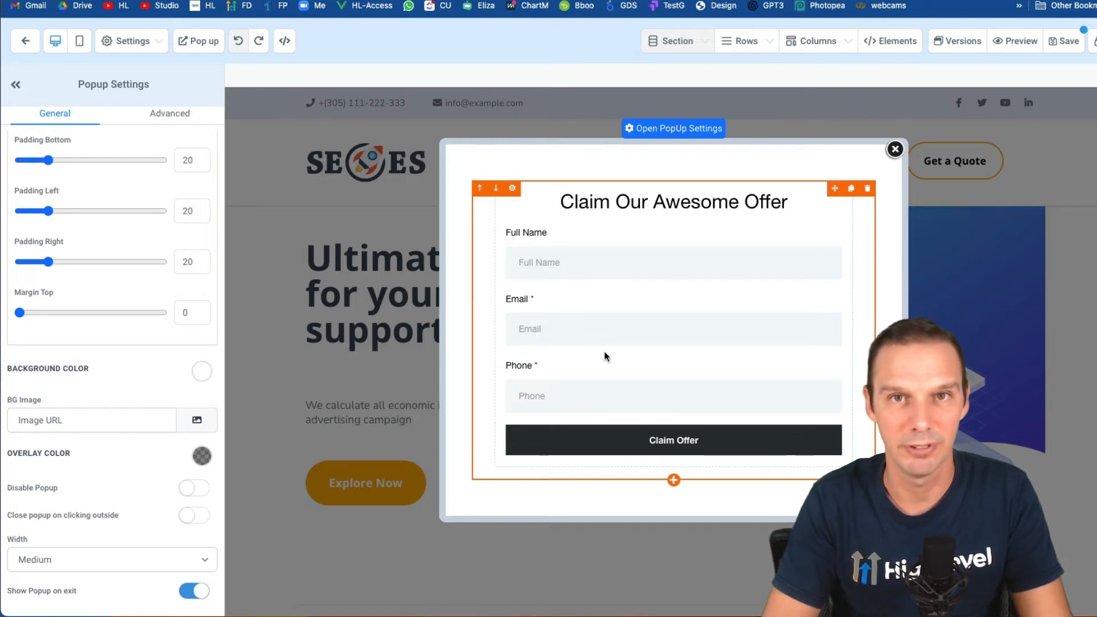
- Rename the hero's Explore Now button to 'Claim Offer!', keeping its action as Open popup
left_click(895, 149)
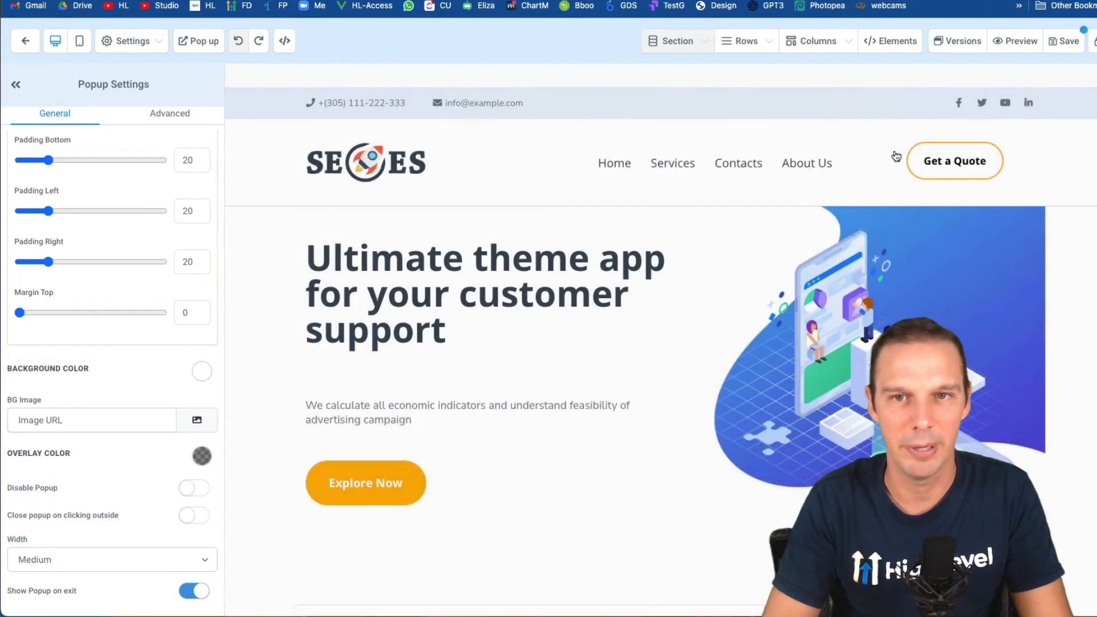
left_click(381, 483)
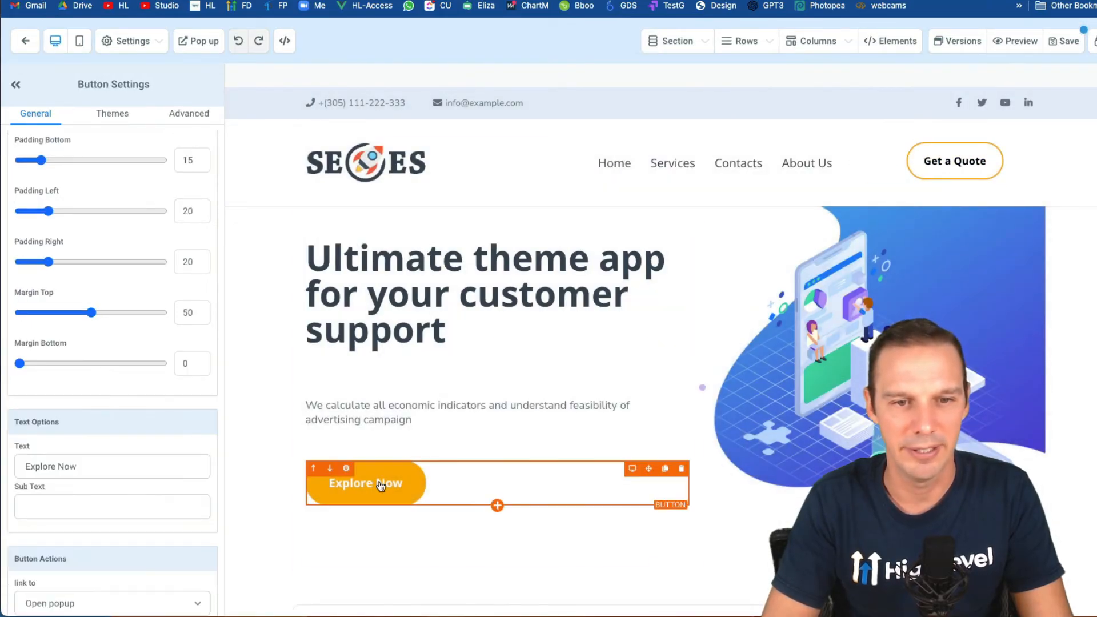
triple_click(75, 472)
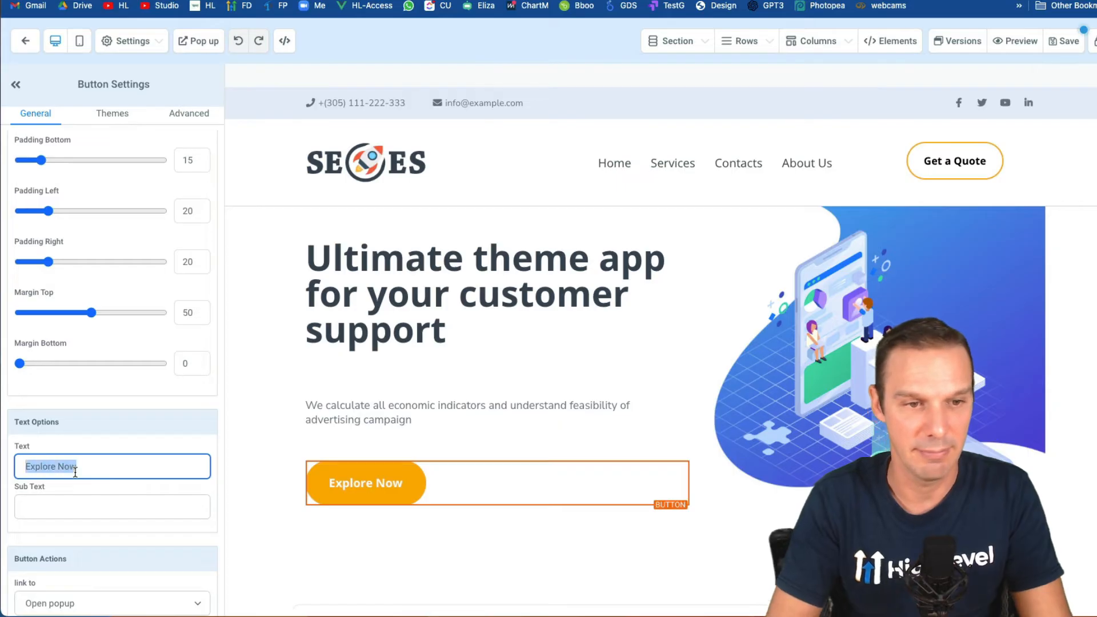
type("Claim Of")
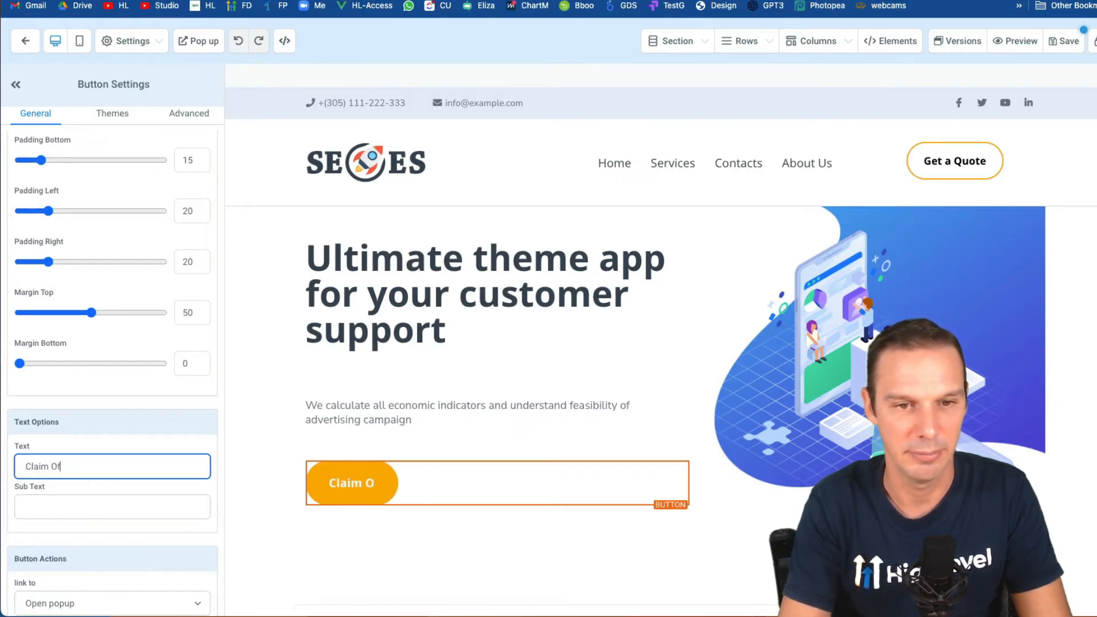
type("fer!")
scroll(112, 371, "down", 1)
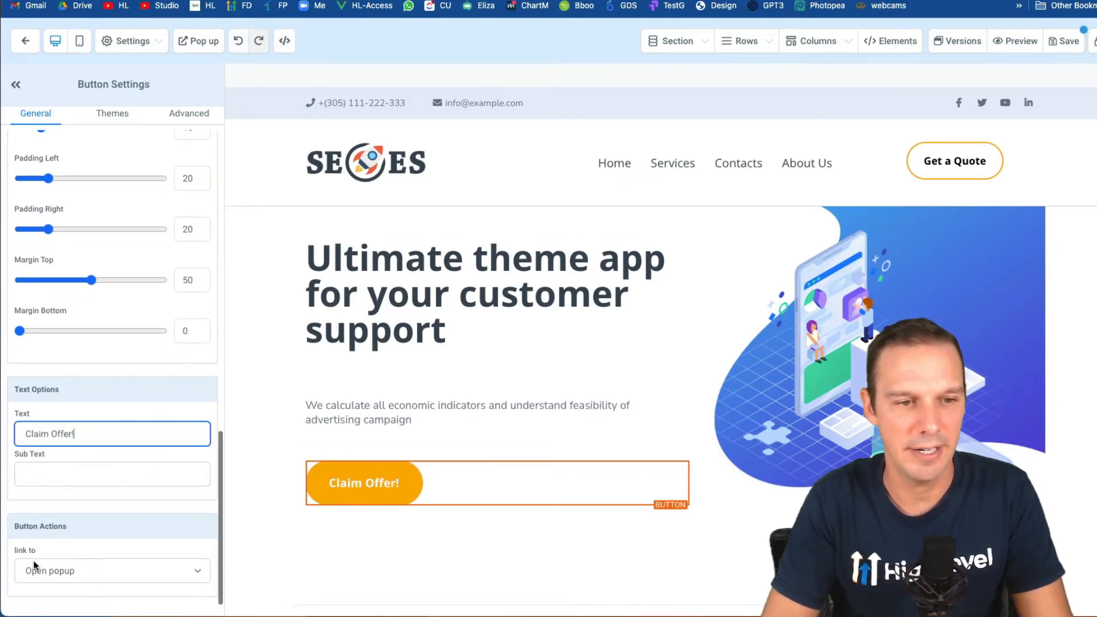
left_click(65, 569)
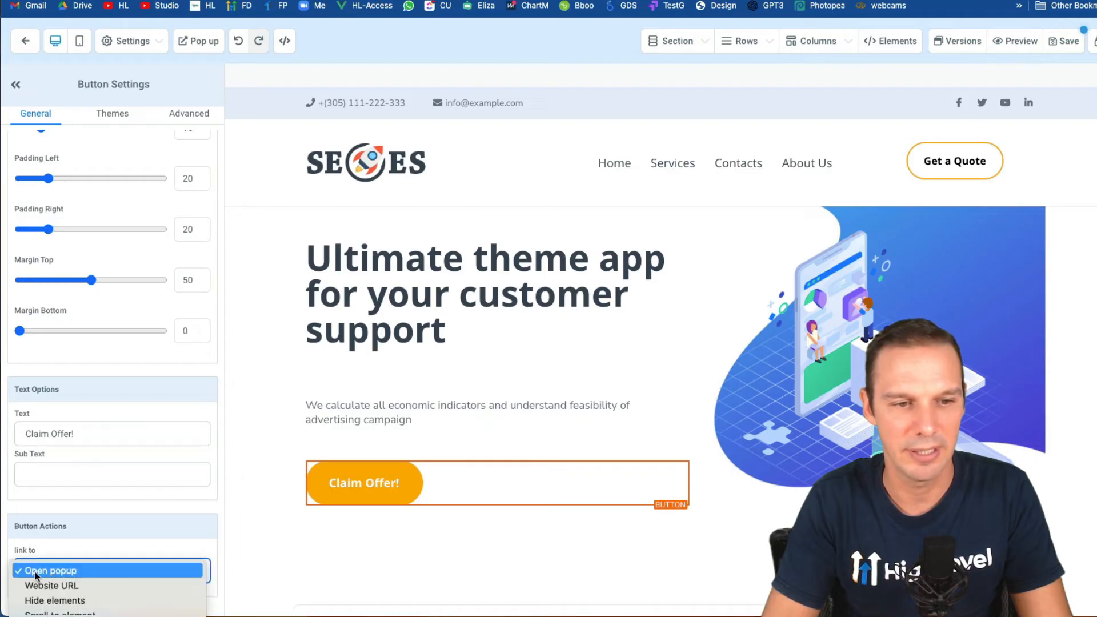
left_click(54, 571)
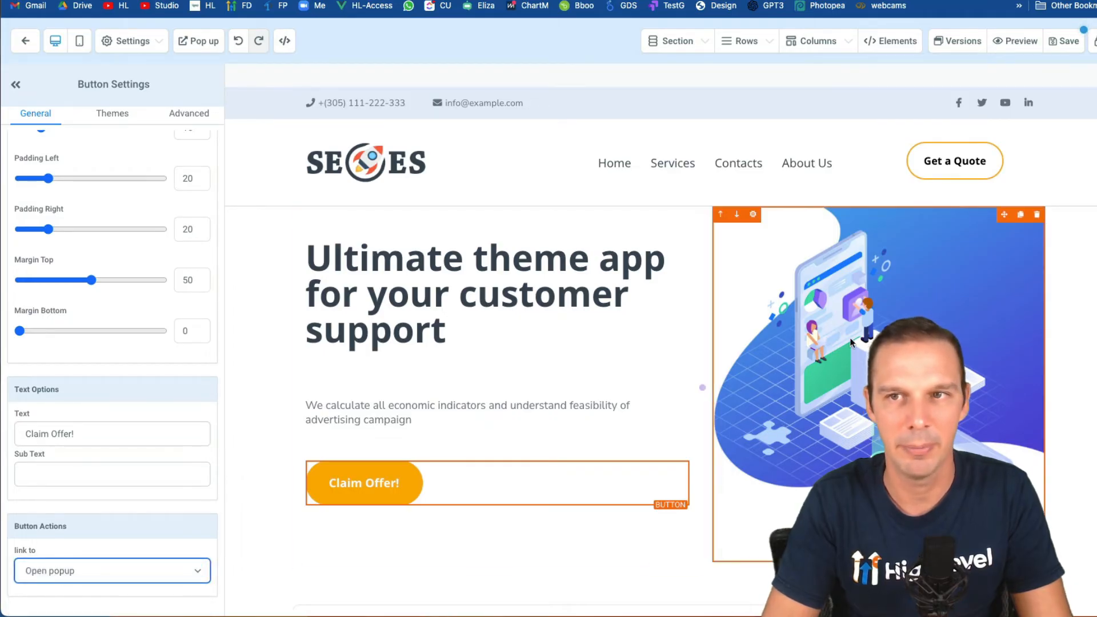
- Preview the page to test the Claim Offer! popup, then reopen the Claim Offer form in the builder
left_click(1013, 44)
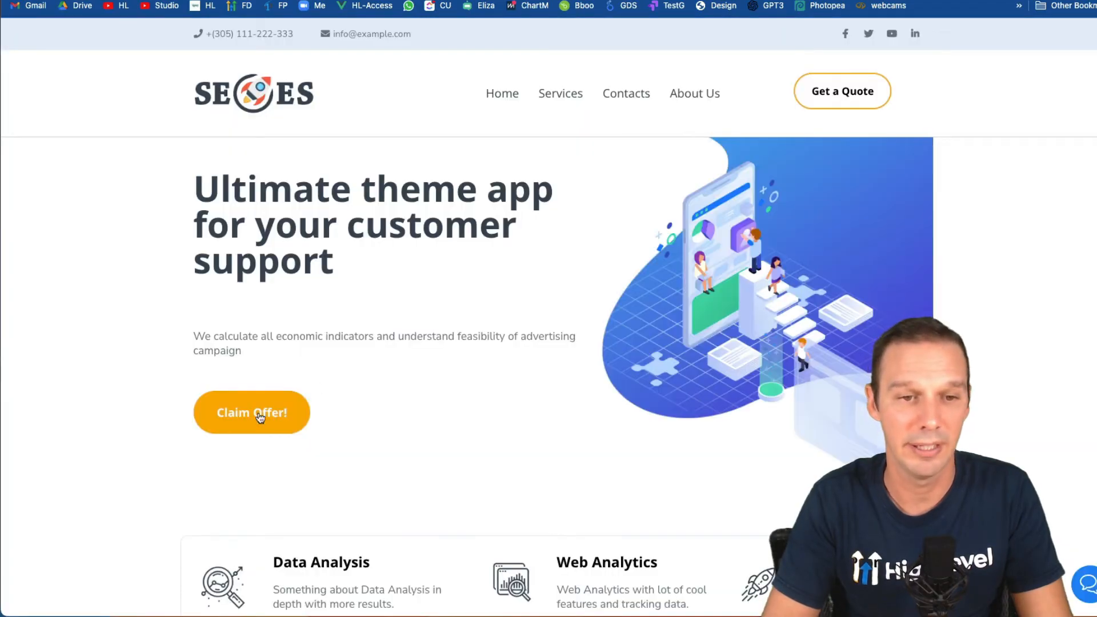
left_click(260, 416)
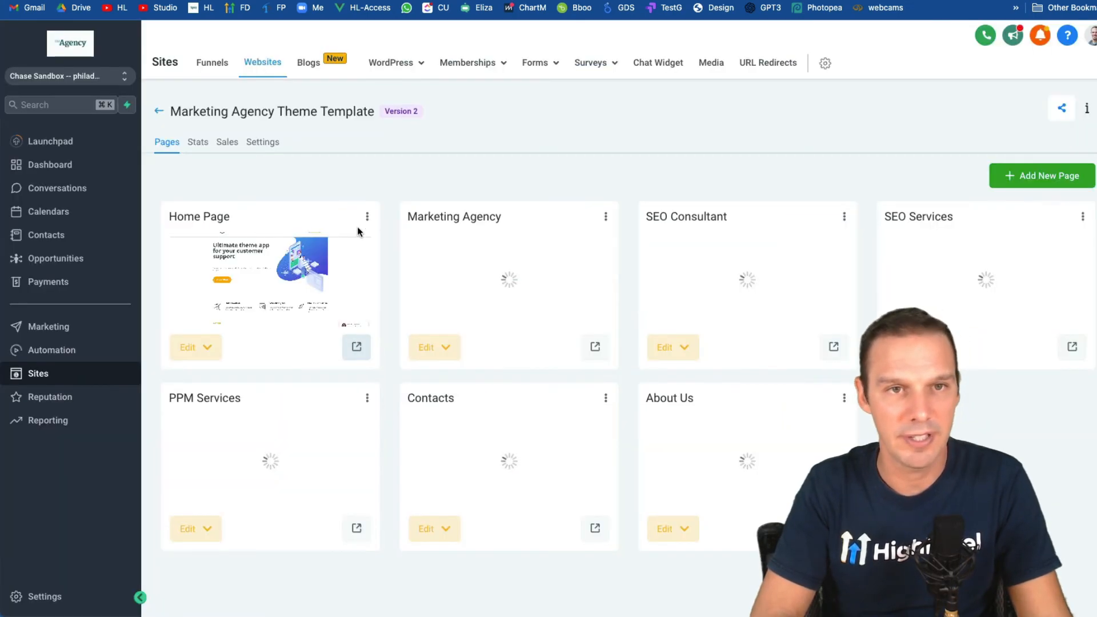
mouse_move(540, 67)
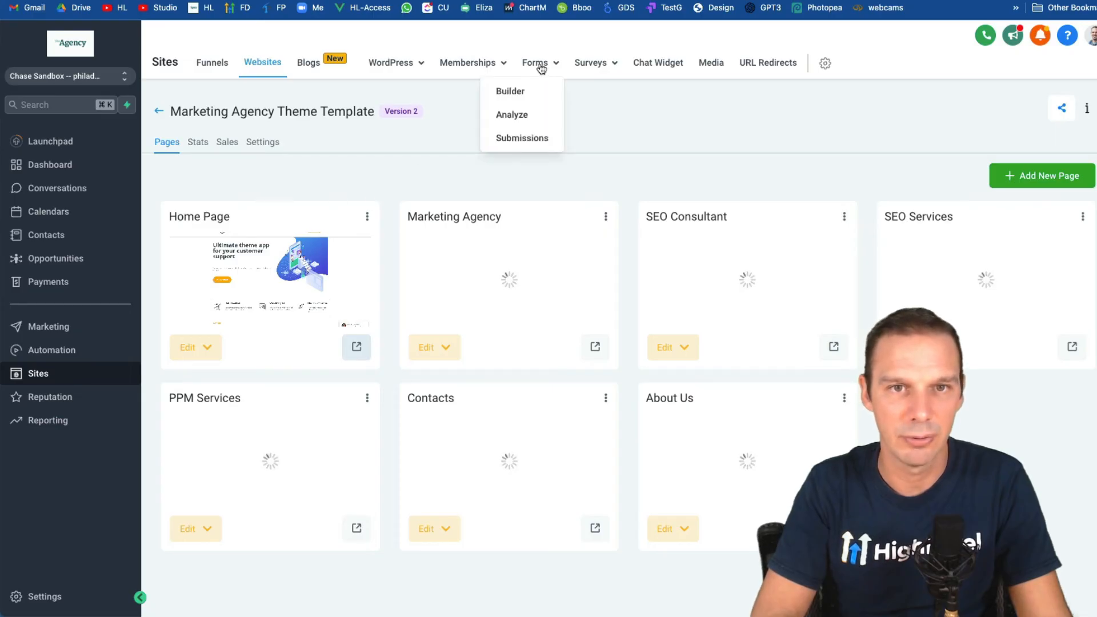
left_click(518, 94)
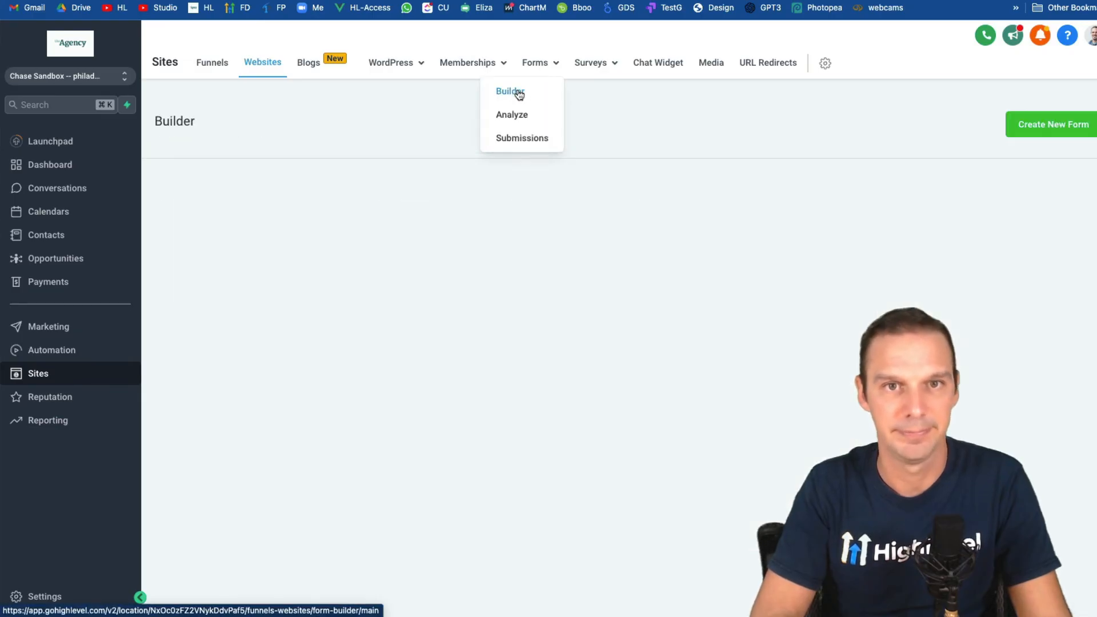
left_click(937, 196)
type("claim off")
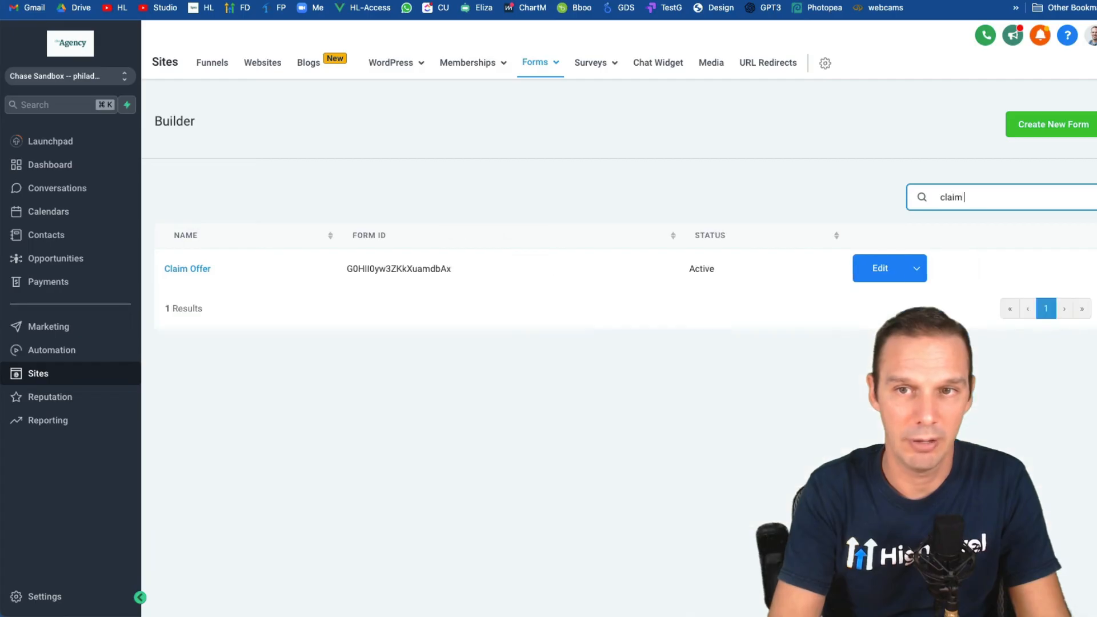
left_click(200, 275)
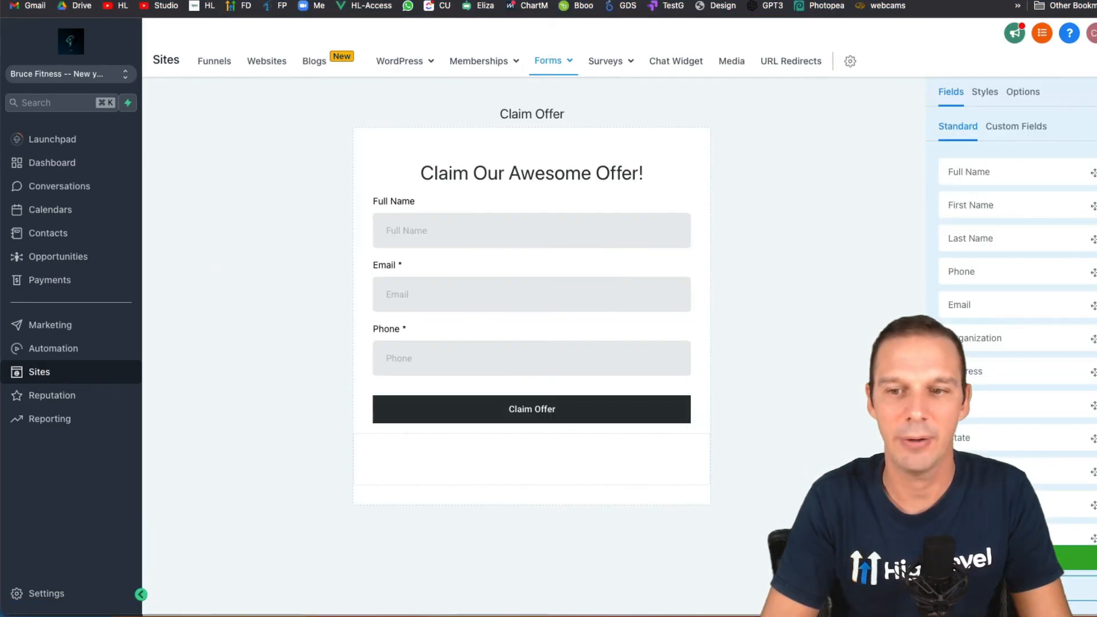
- In the Claim Offer form's Integrate Form options, choose the Sticky sidebar layout instead of Inline
left_click(1022, 589)
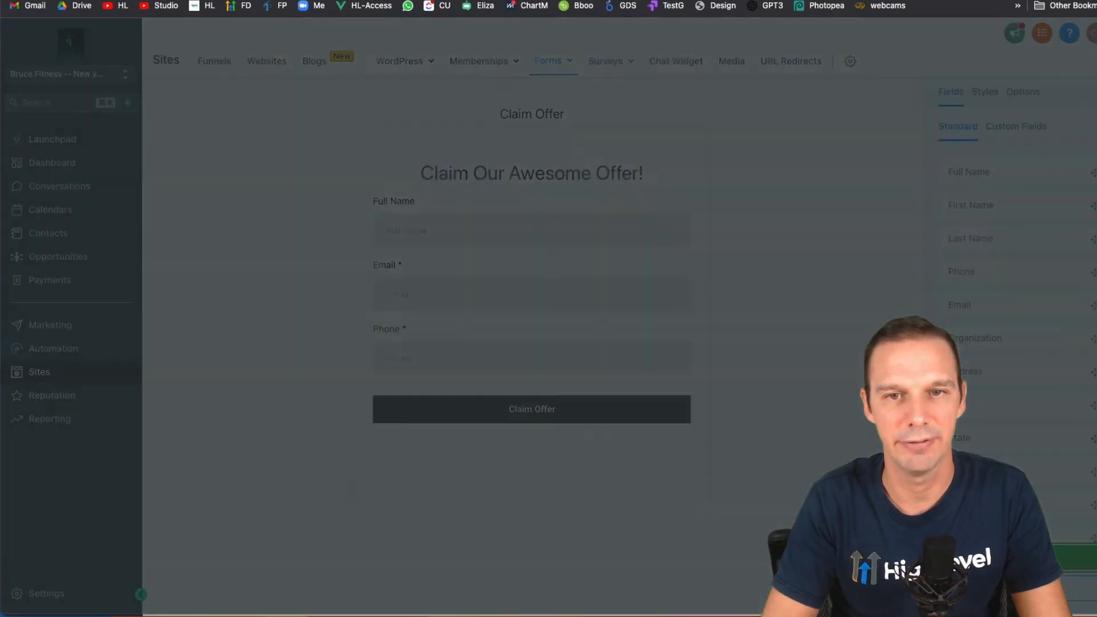
mouse_move(412, 227)
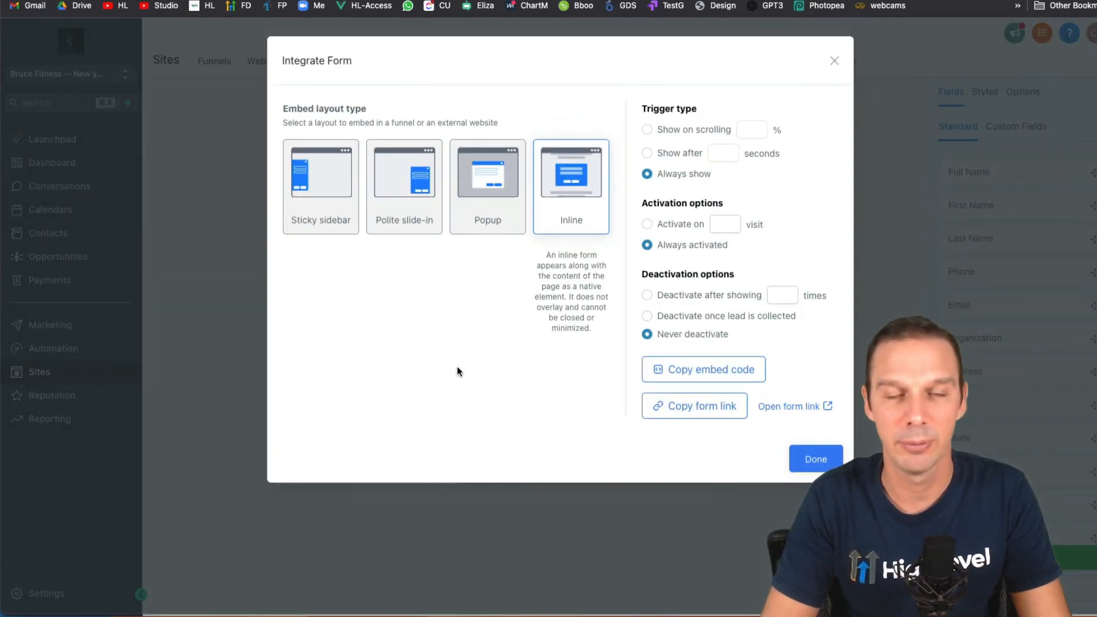
mouse_move(308, 207)
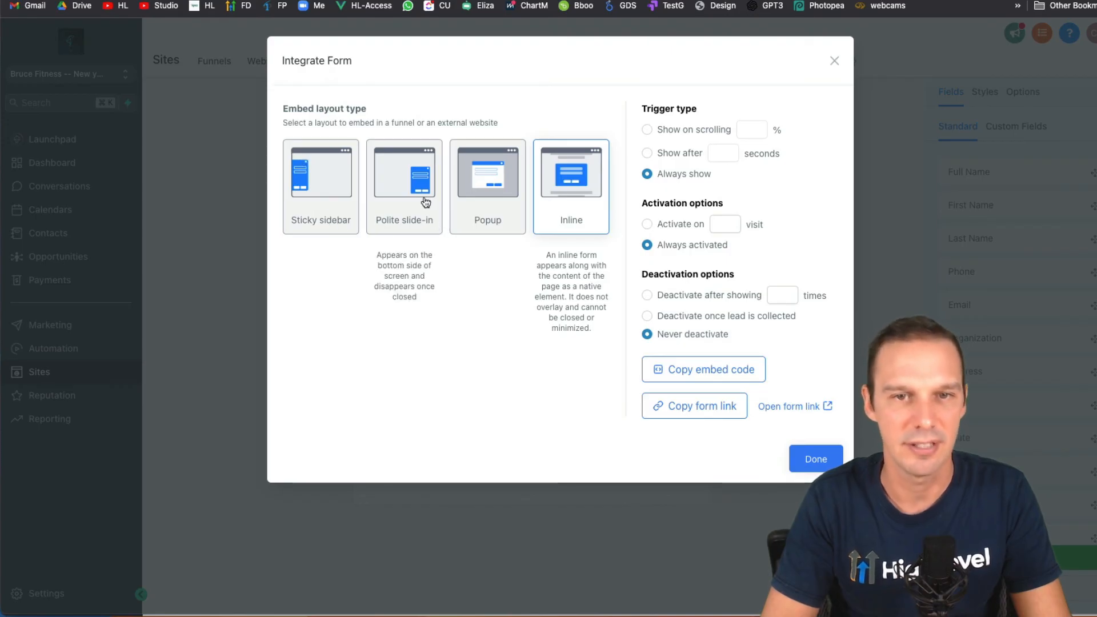
mouse_move(498, 226)
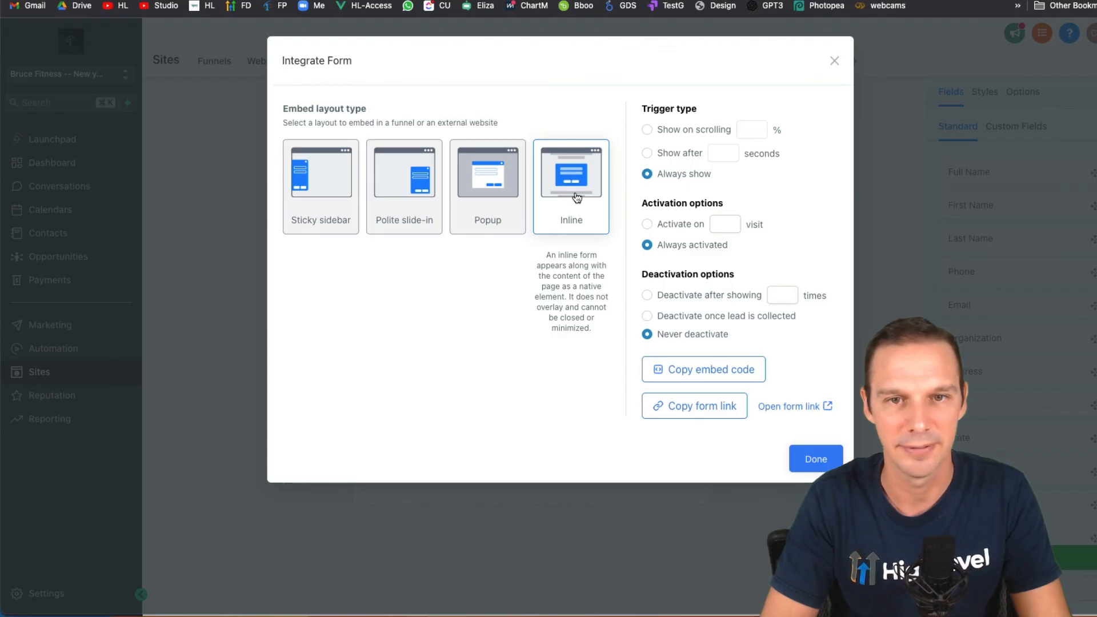
left_click(313, 180)
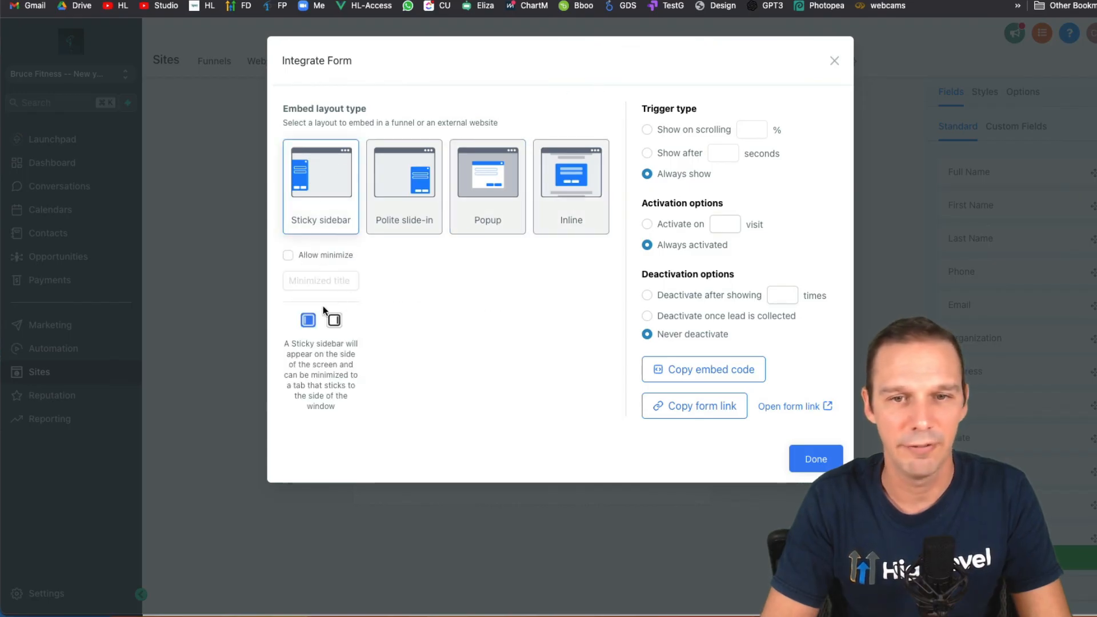